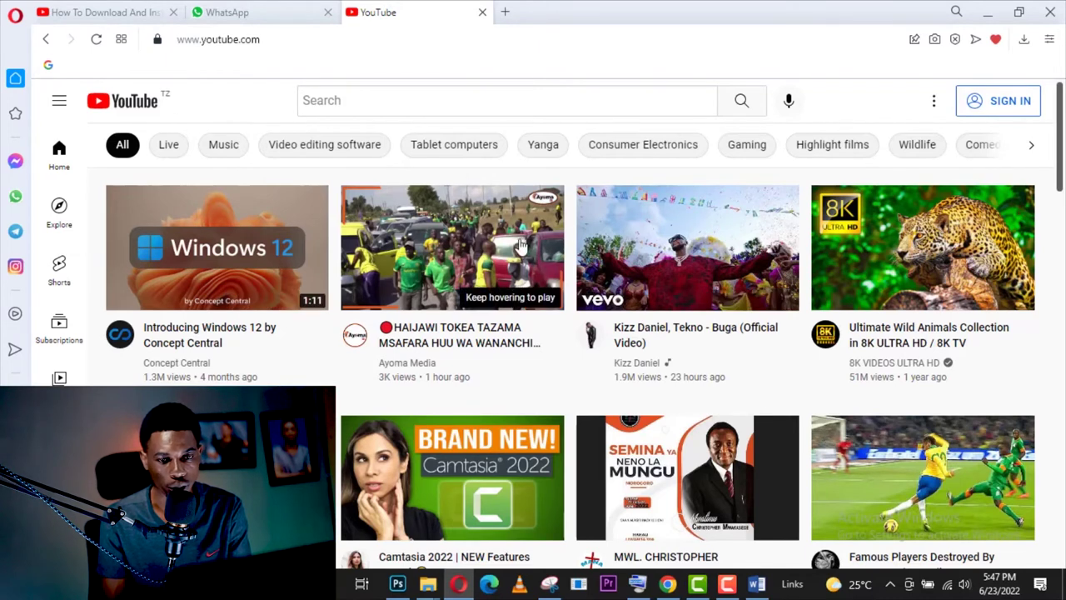
- Start signing in, dismiss saved logins, and begin a new Google account for managing a business
left_click(1005, 106)
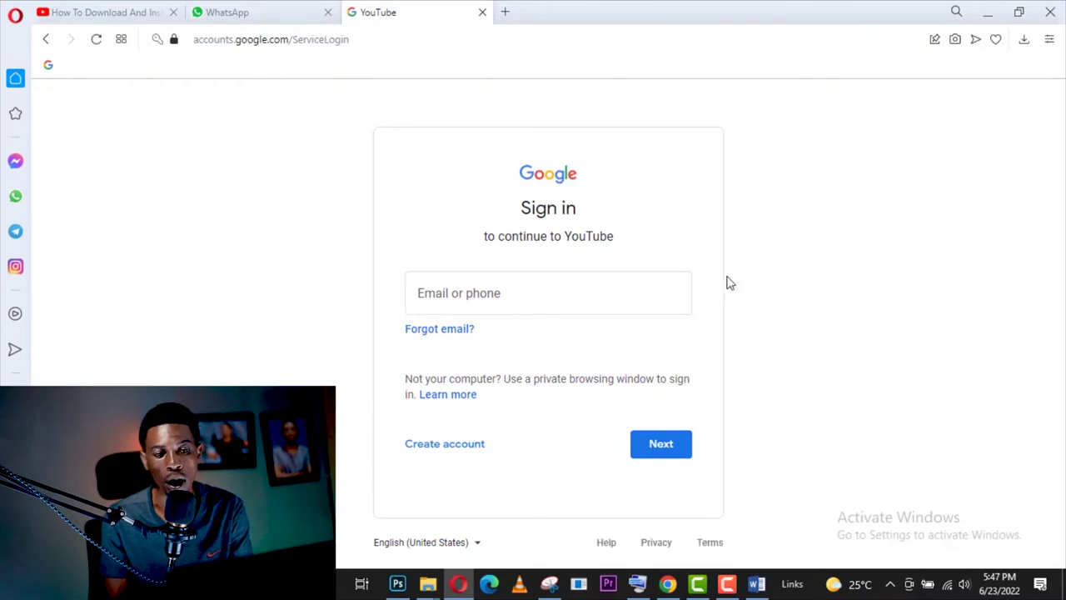
left_click(580, 307)
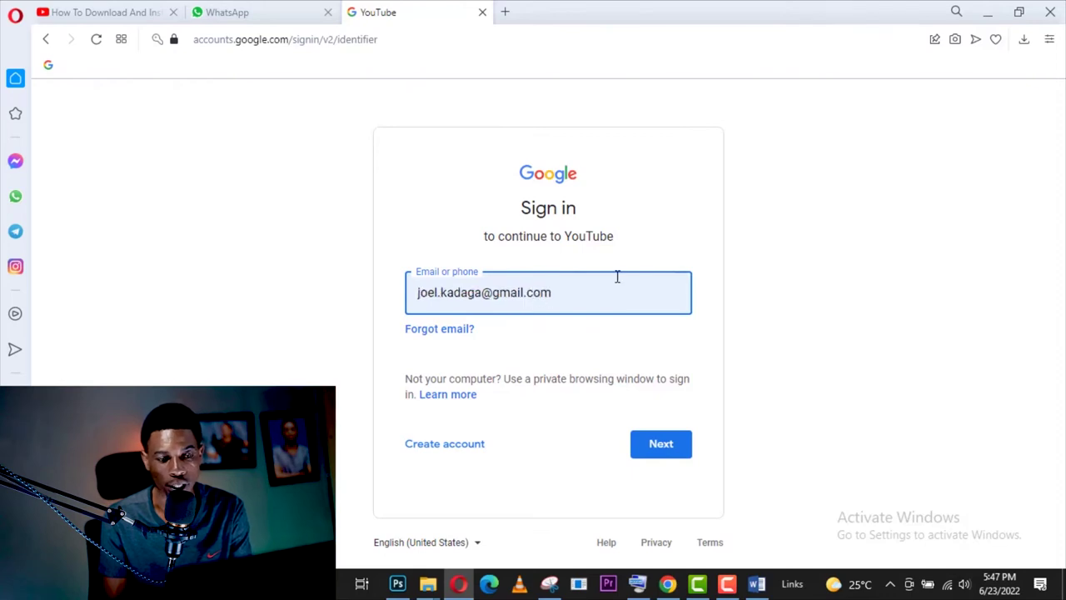
left_click(559, 312)
left_click(858, 283)
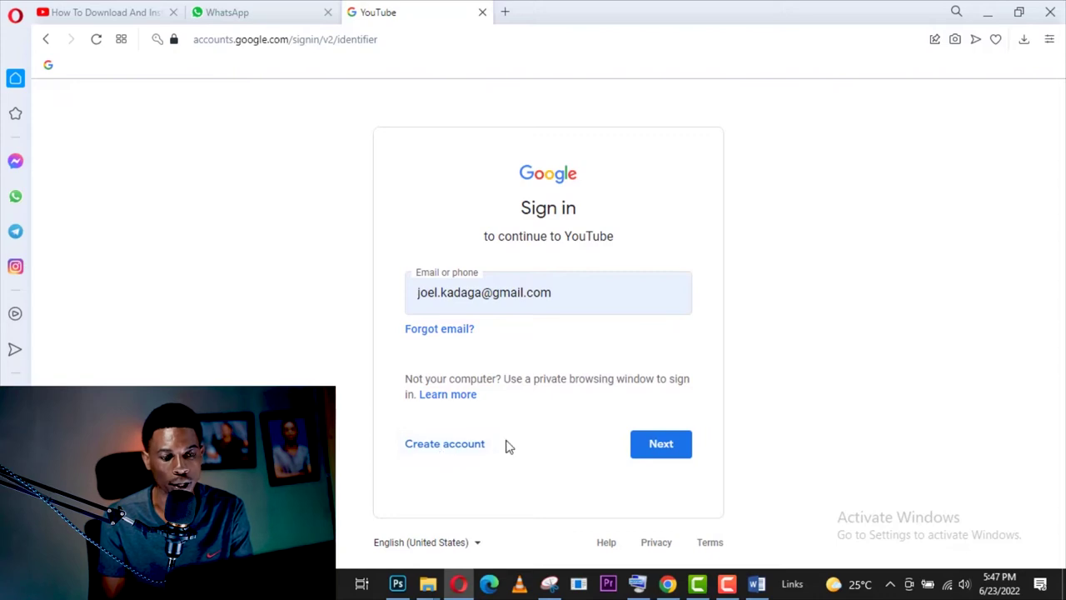
left_click(438, 450)
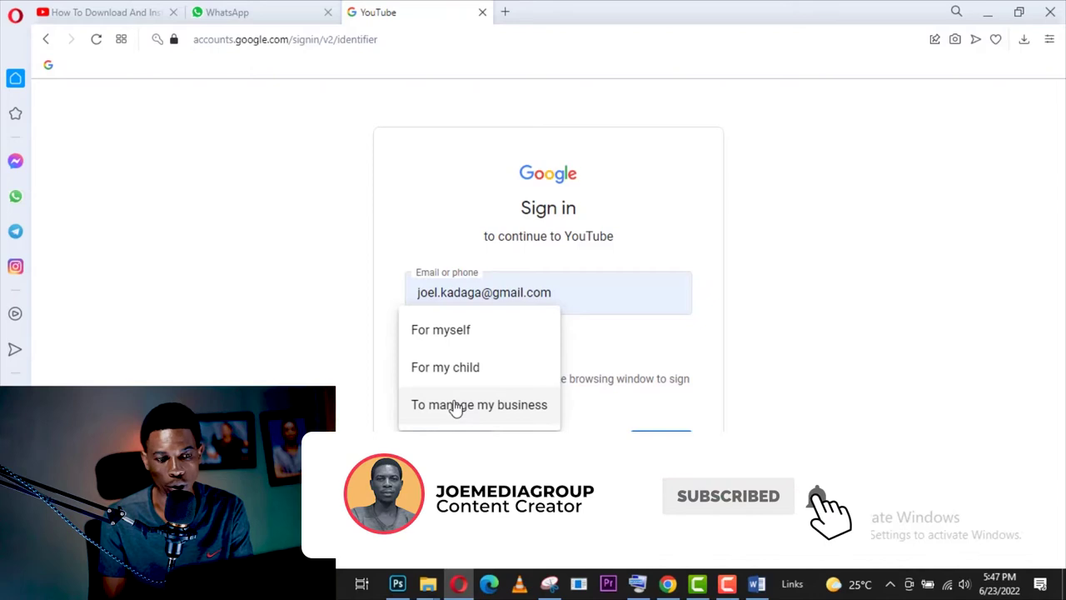
left_click(488, 408)
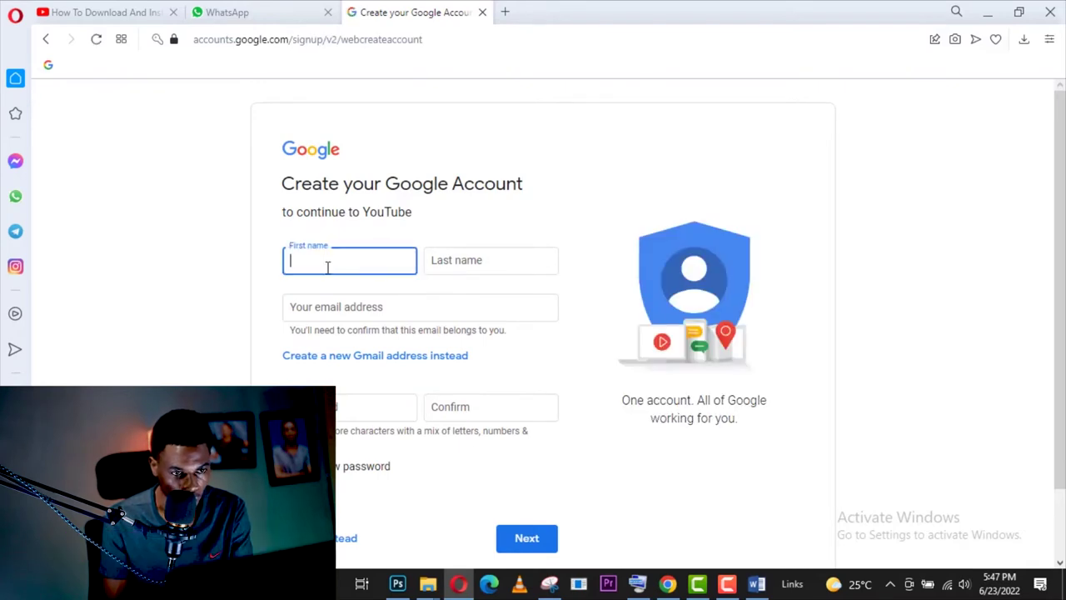
- Leave the sign-up e-mail and password fields blank and switch to the Chrome window
left_click(381, 308)
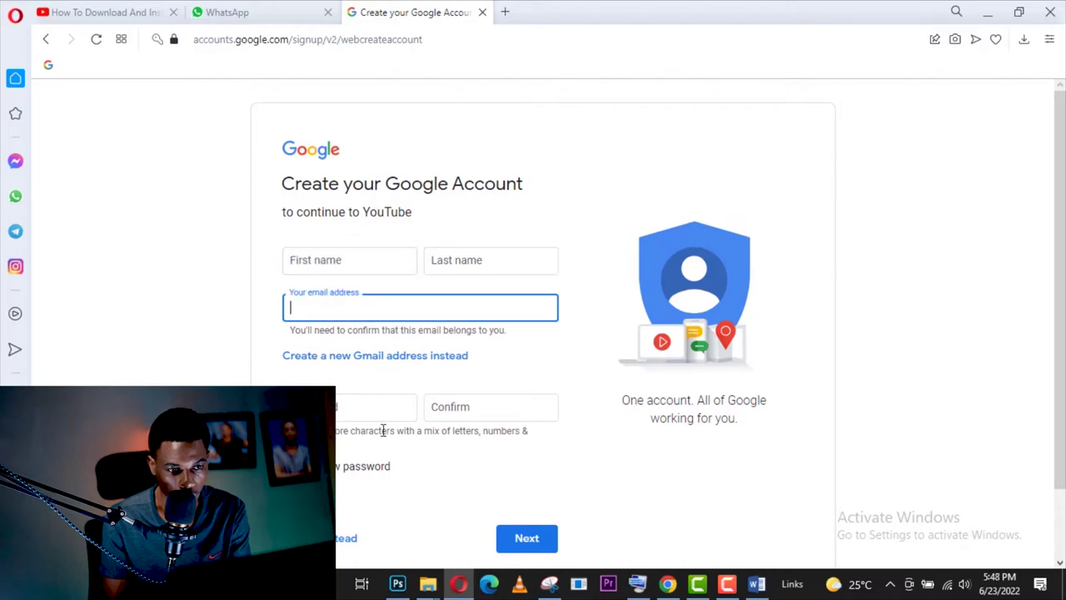
scroll(381, 423, "down", 2)
left_click(347, 333)
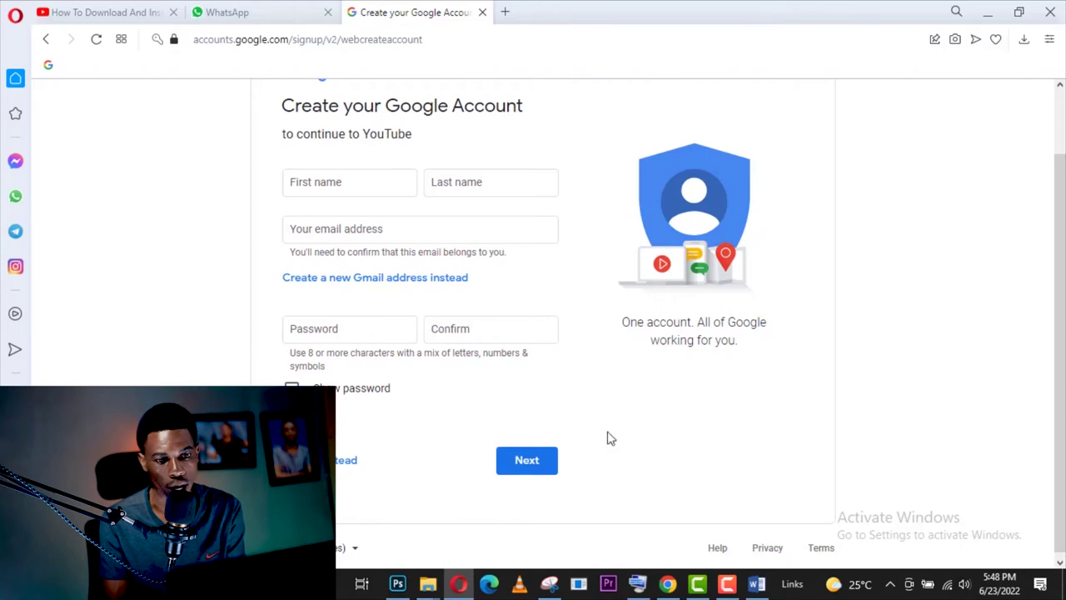
left_click(667, 583)
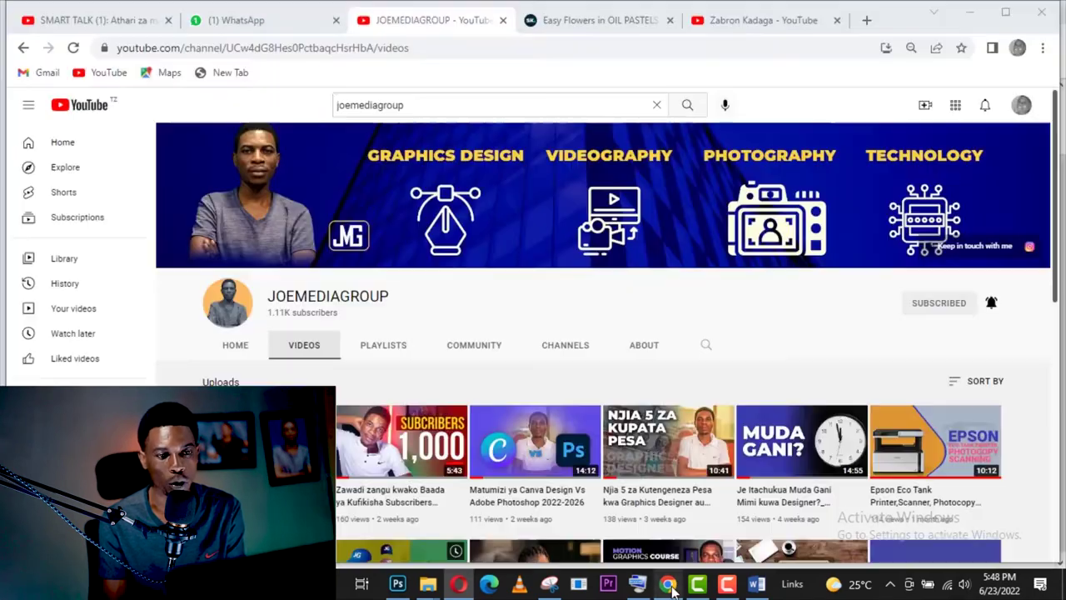
- From the YouTube home tab, go to the account's own channel and choose Customize Channel
left_click(749, 20)
left_click(72, 145)
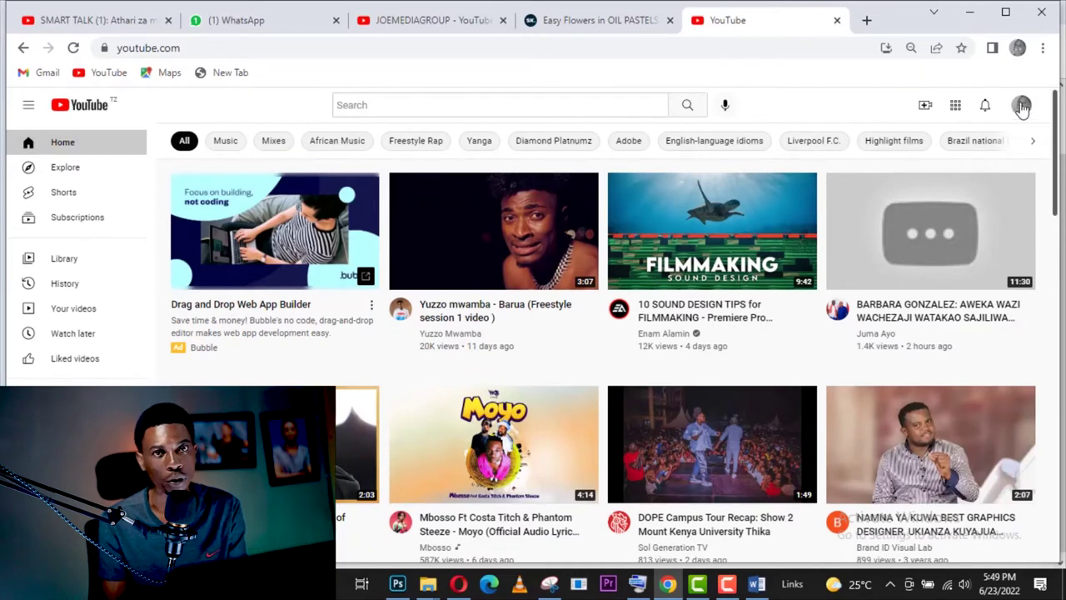
left_click(1021, 107)
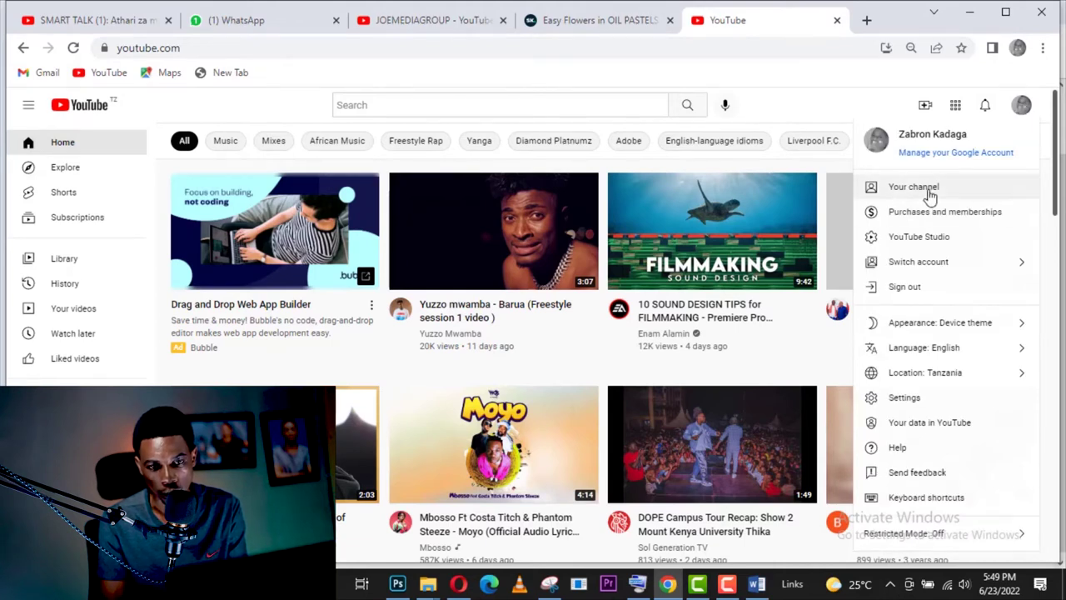
left_click(930, 194)
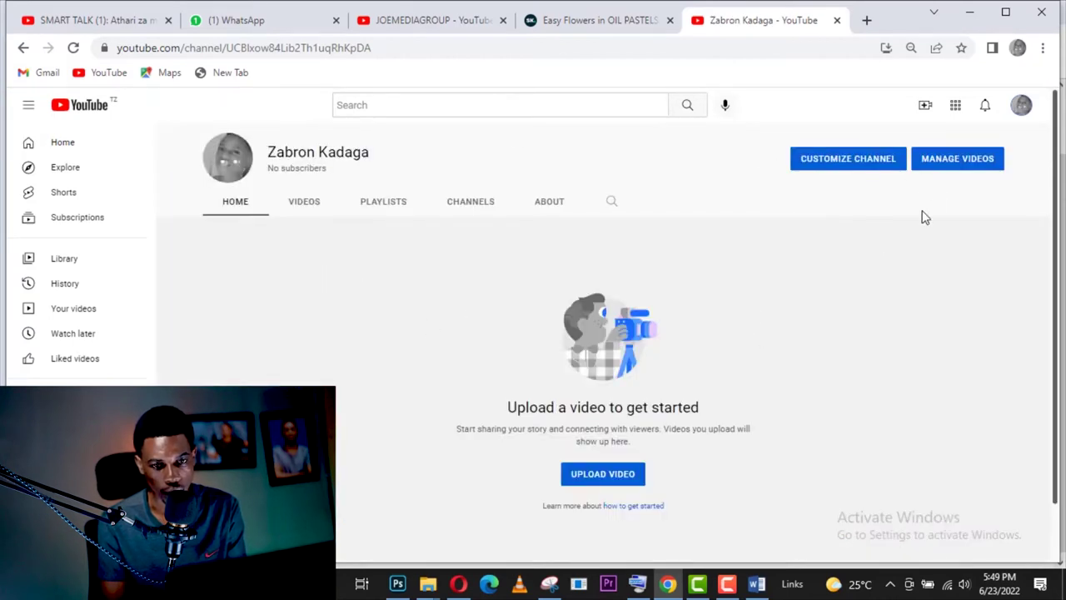
left_click(835, 164)
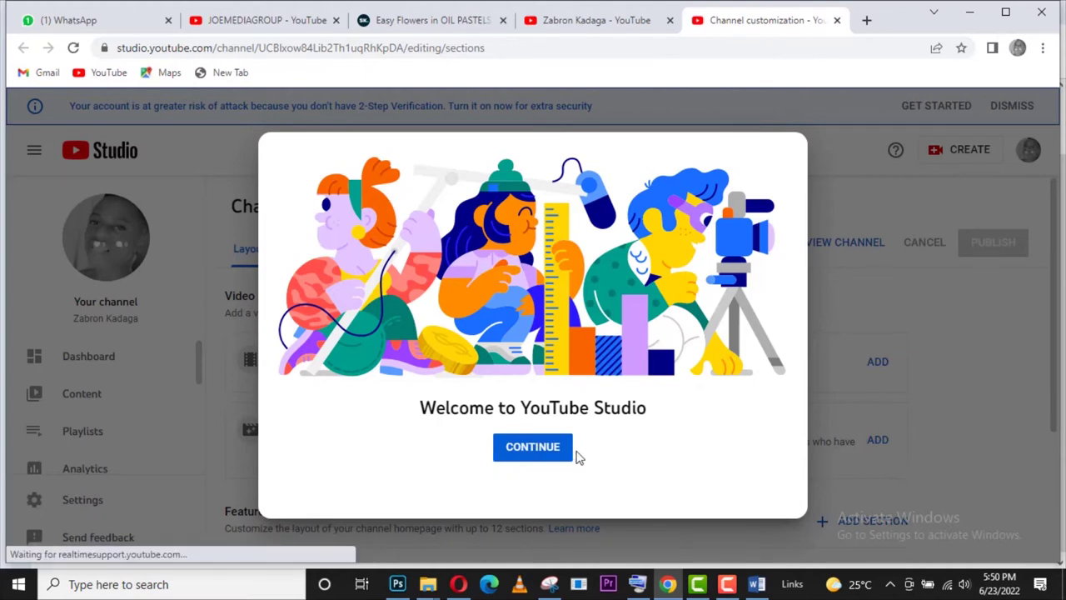
- Continue past the Studio welcome, then return to Channel customization's Basic info section
left_click(538, 450)
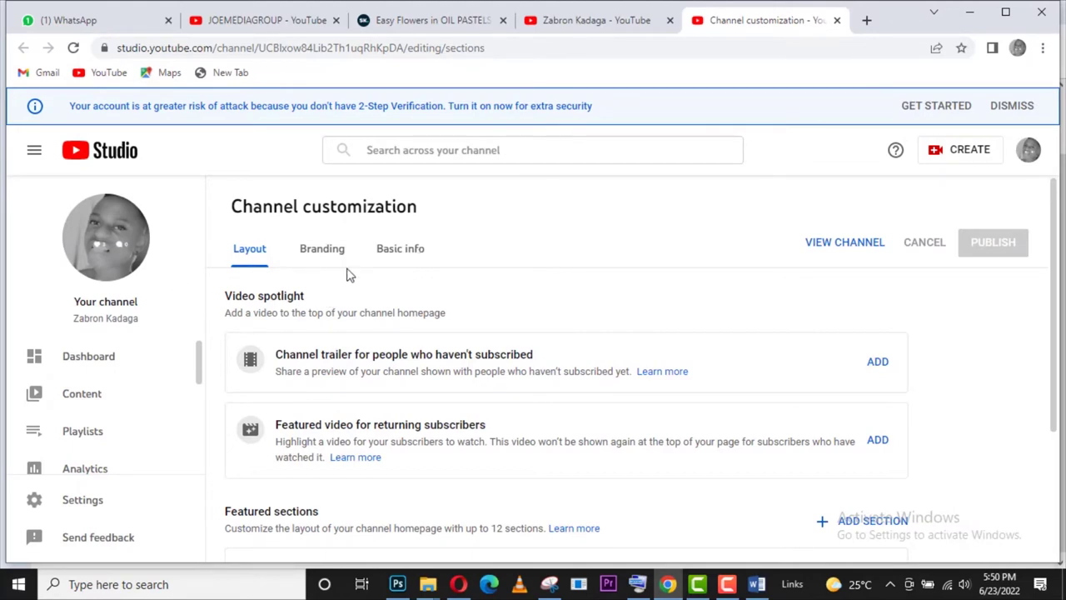
left_click(106, 240)
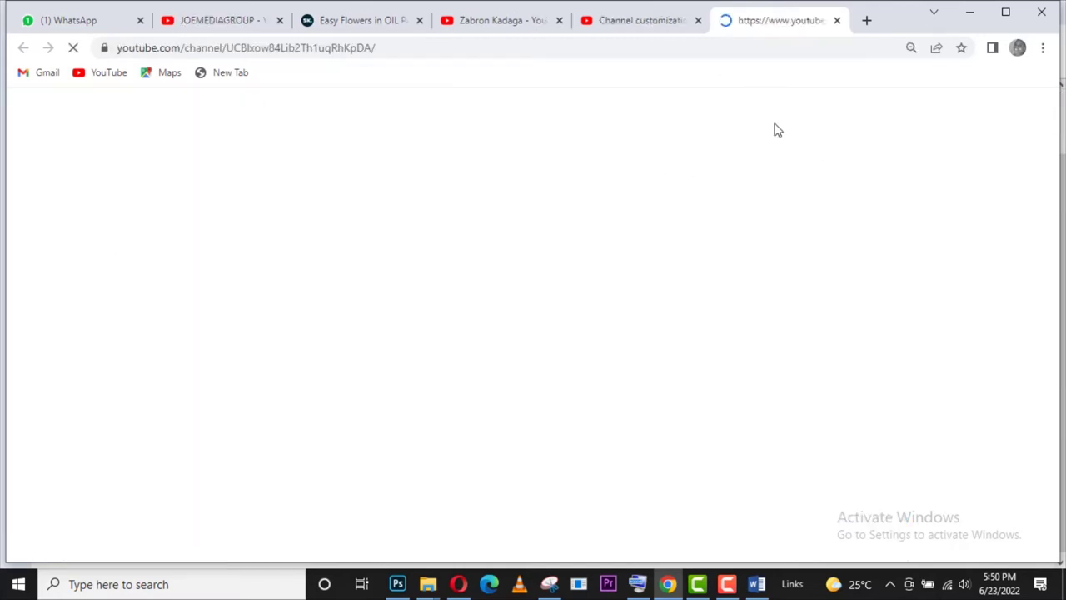
left_click(642, 22)
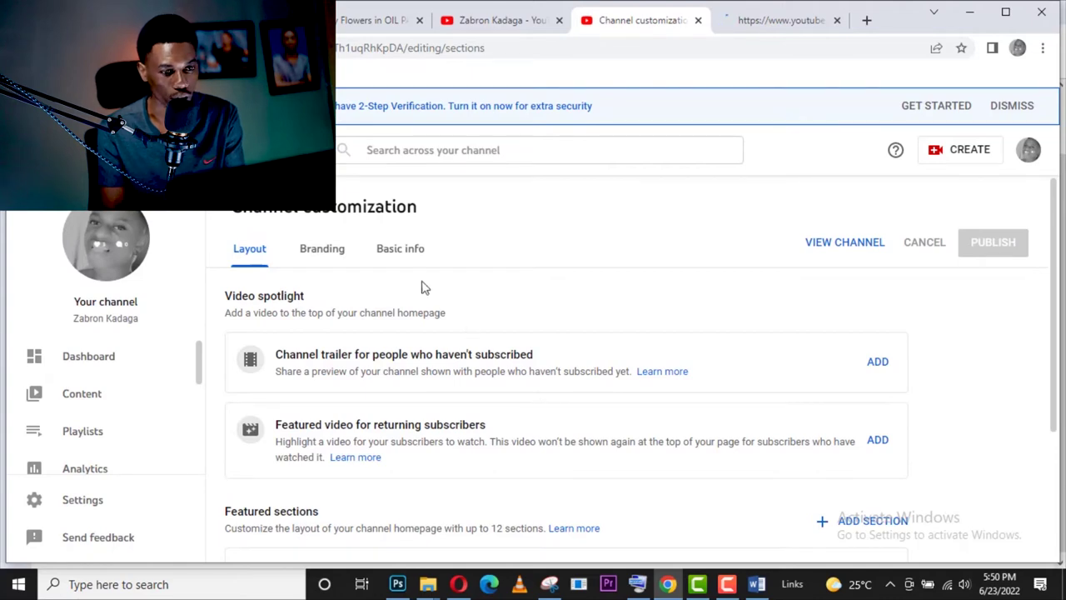
left_click(407, 252)
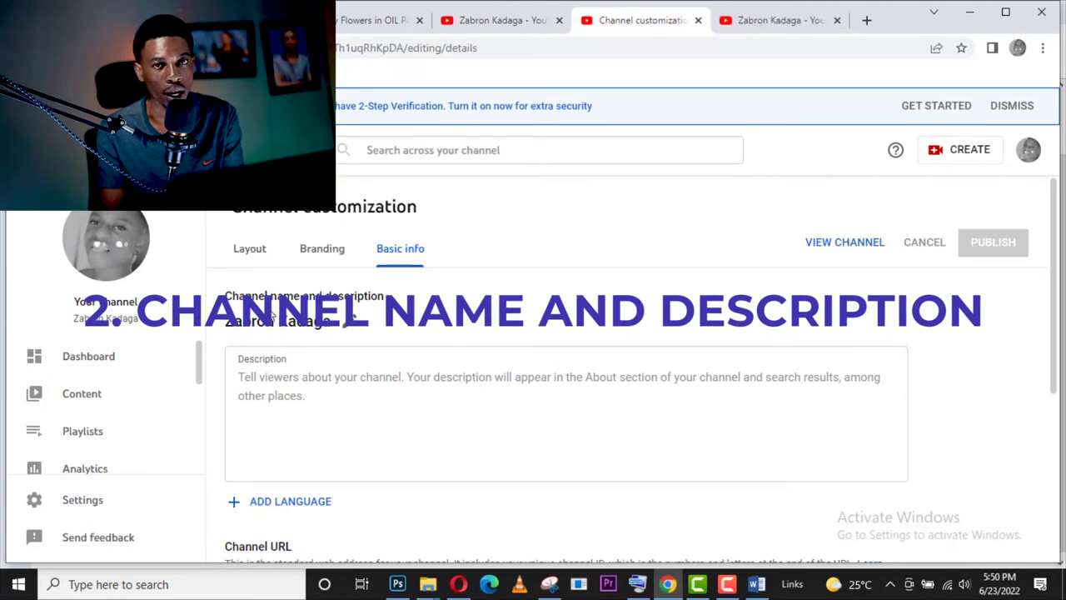
- Replace the existing channel name with 'Joel Media'
left_click(353, 328)
left_click(332, 378)
key("ctrl+a")
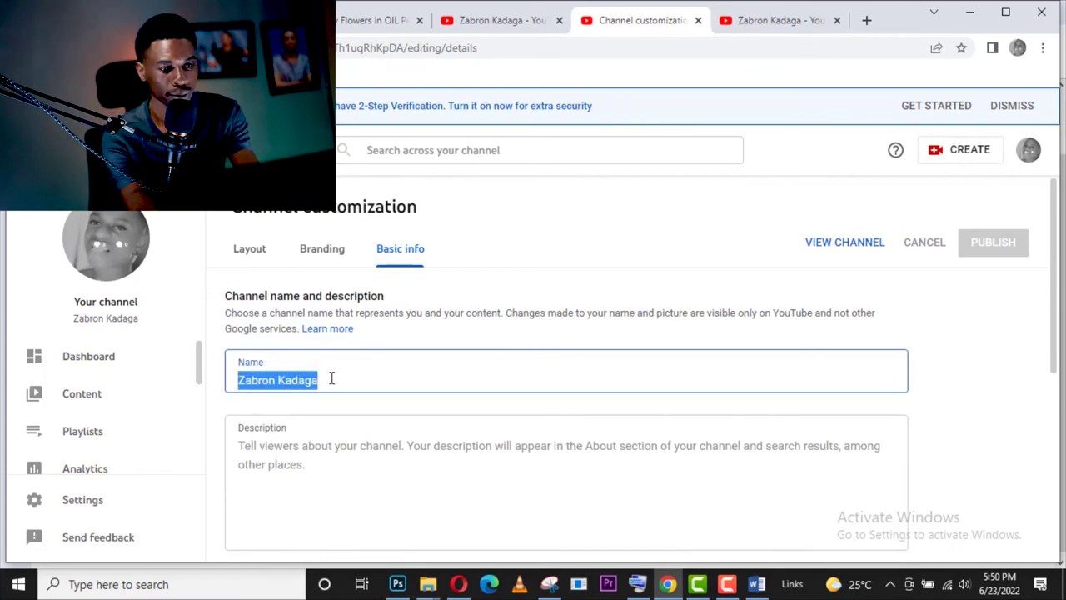
type("Joel MM")
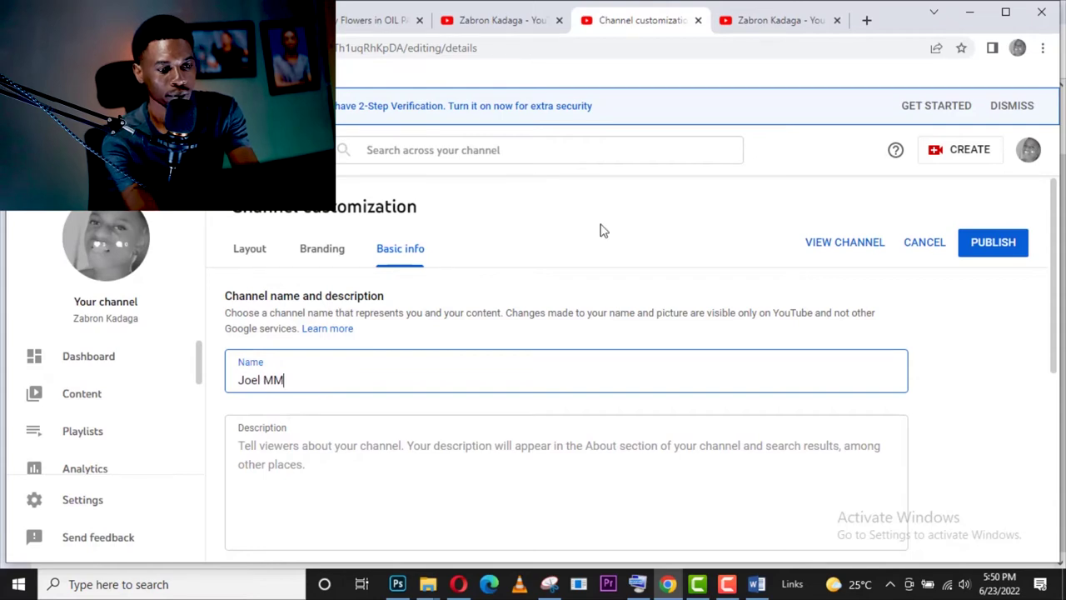
key("BackSpace")
type("edia")
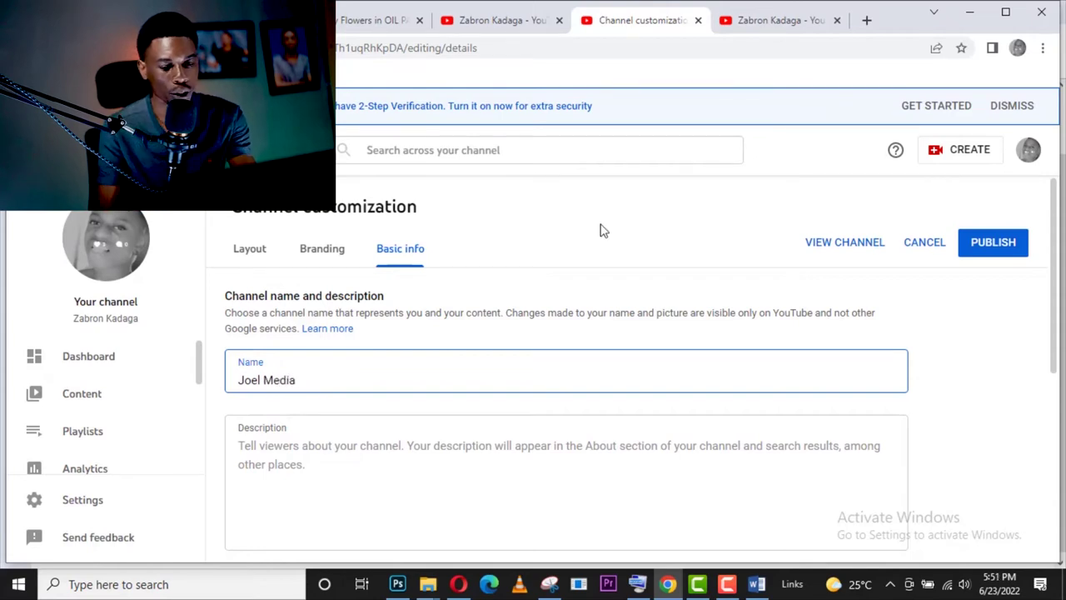
- Scroll to the empty Description box and bring up Word with the prepared description
scroll(590, 431, "down", 1)
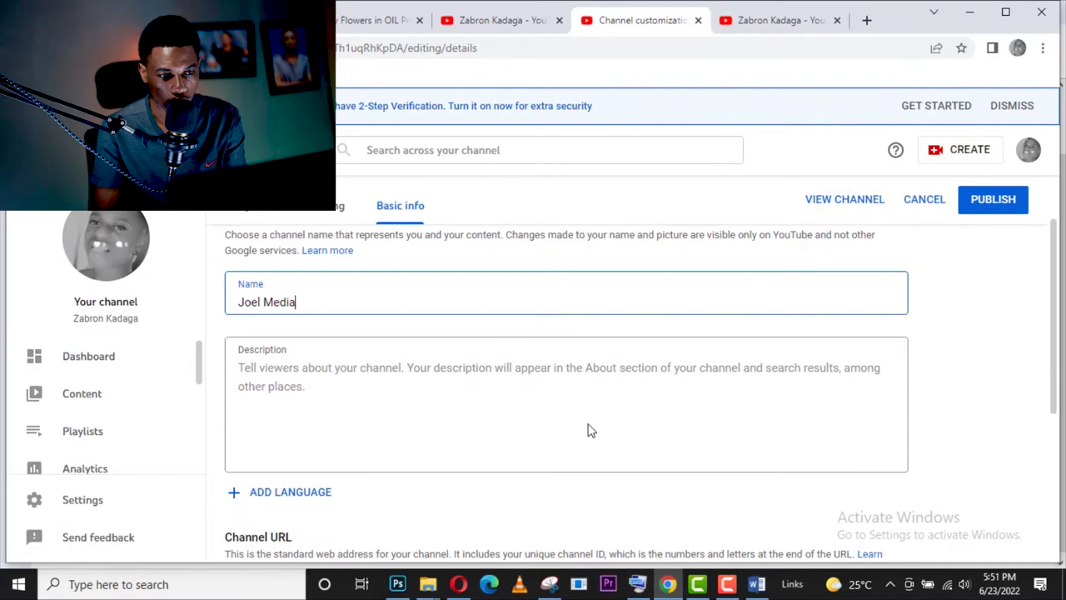
scroll(542, 416, "down", 1)
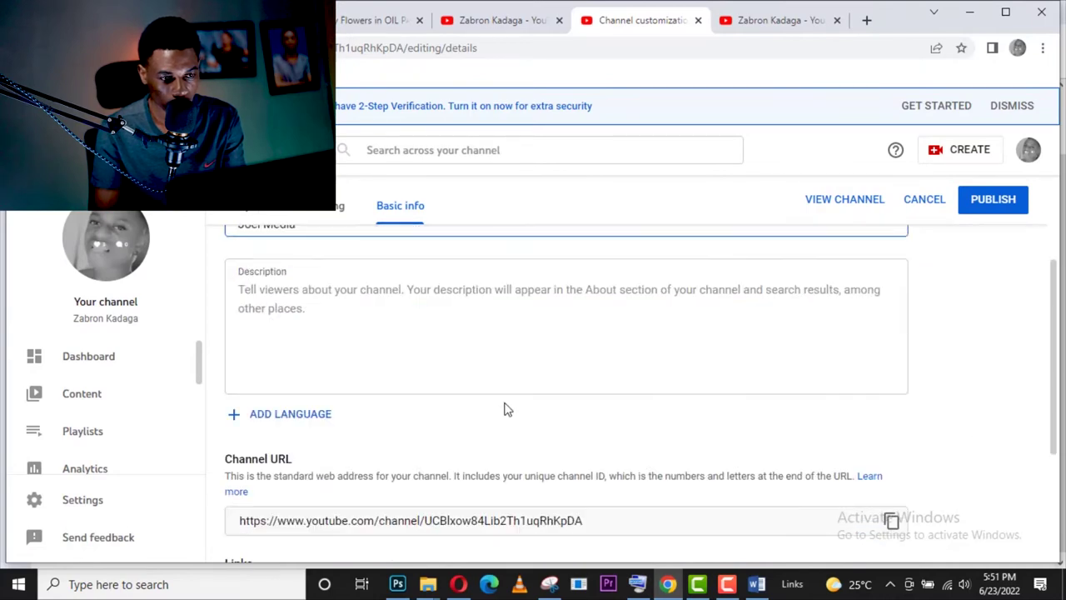
scroll(385, 345, "down", 1)
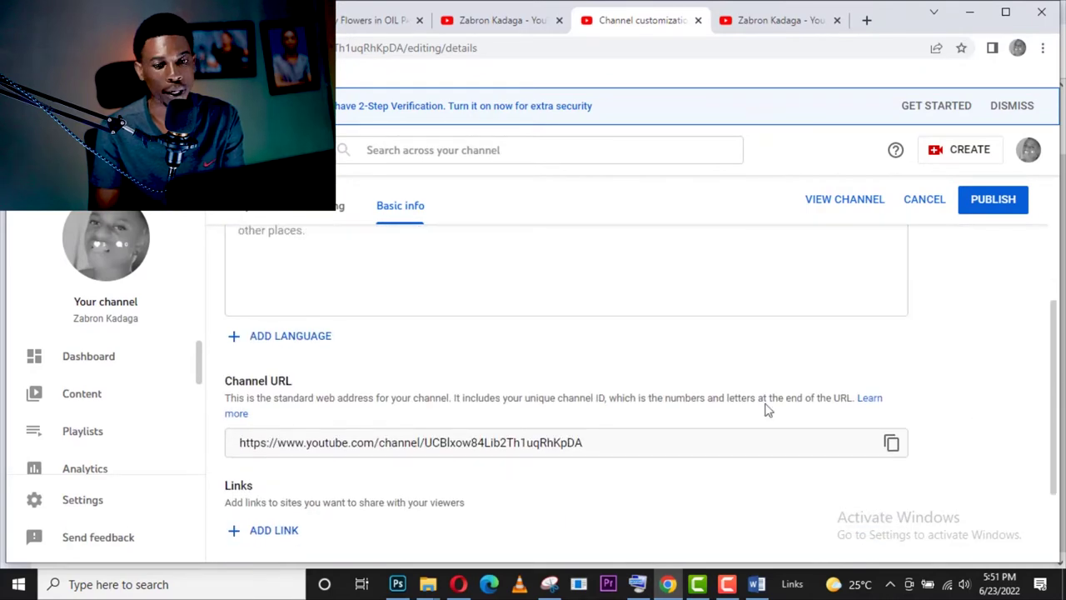
left_click_drag(1054, 368, 1063, 308)
scroll(550, 380, "up", 1)
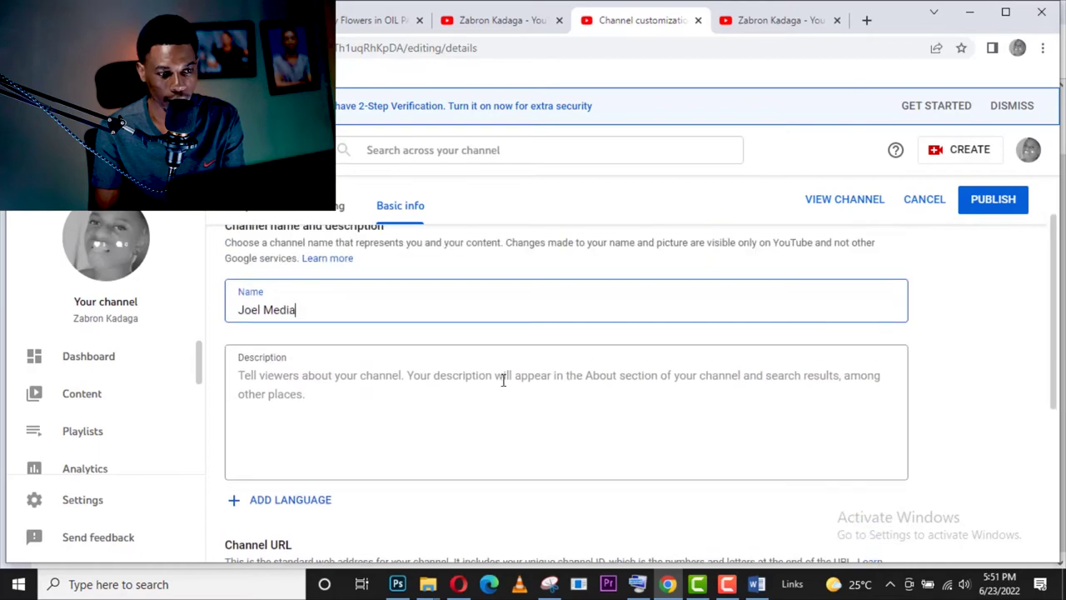
scroll(296, 372, "down", 1)
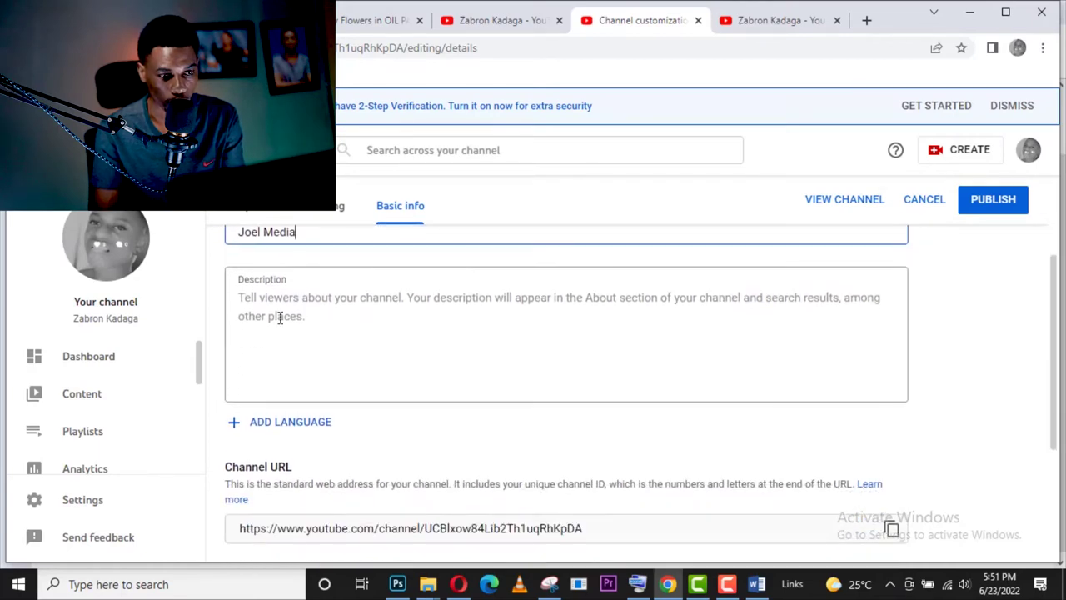
left_click(283, 296)
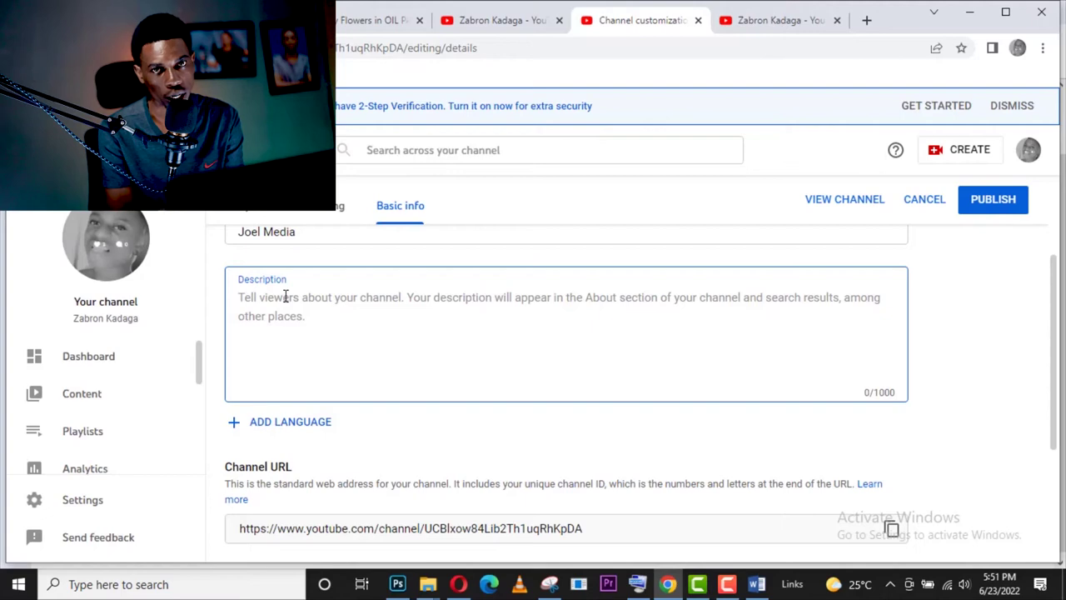
left_click(753, 585)
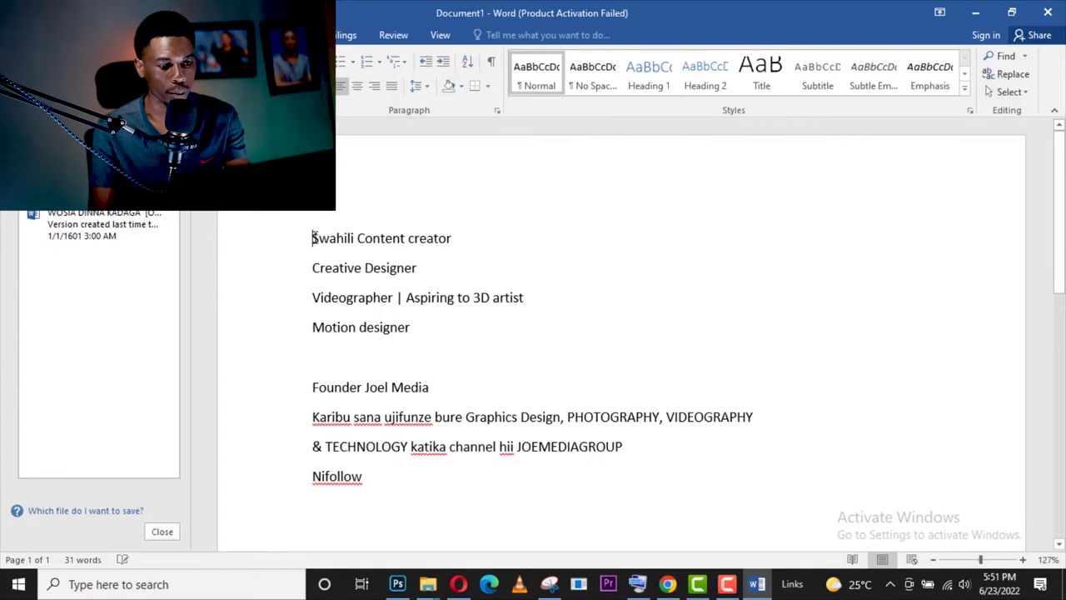
- Select all the prepared description in Word and return to the Studio Description field
key("ctrl+a")
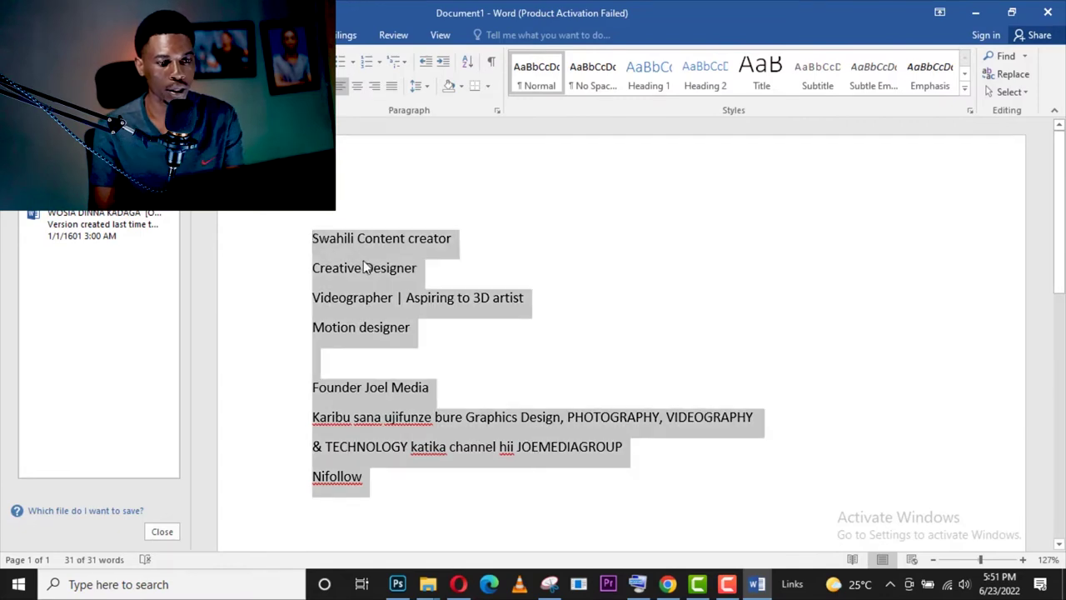
left_click(667, 583)
left_click(300, 337)
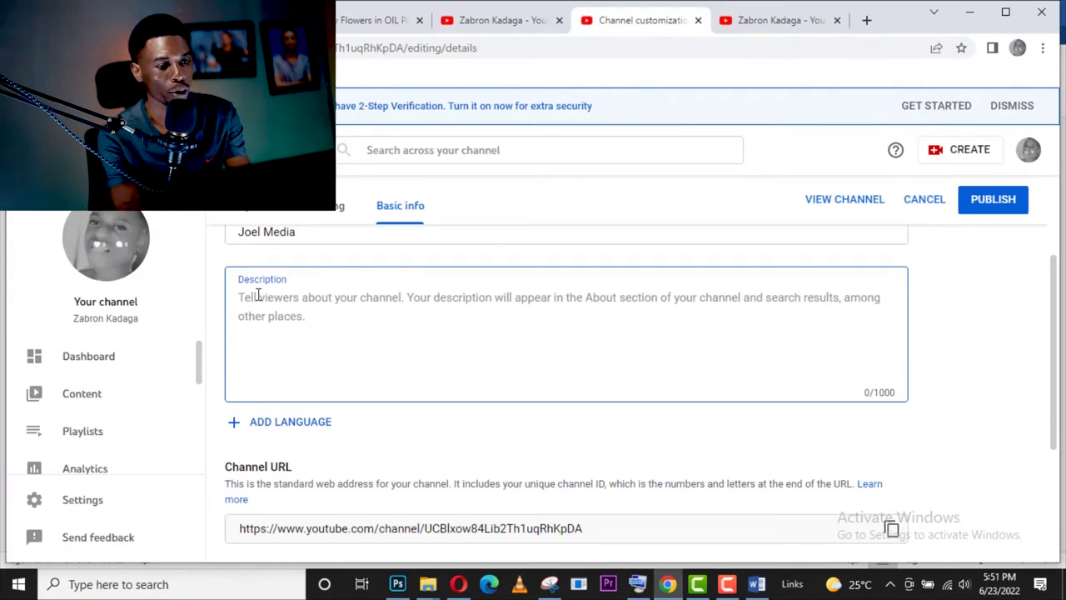
- Paste the prepared description into the channel's Description and dismiss the translation options
type("Swahili Content creator Creative Designer Videographer | Aspiring to 3D artist Motion designer  Founder Joel Media Karibu sana ujifunze bure Graphics Design, PHOTOGRAPHY, VIDEOGRAPHY & TECHNOLOGY katika channel hii JOEMEDIAGROUP Nifollow")
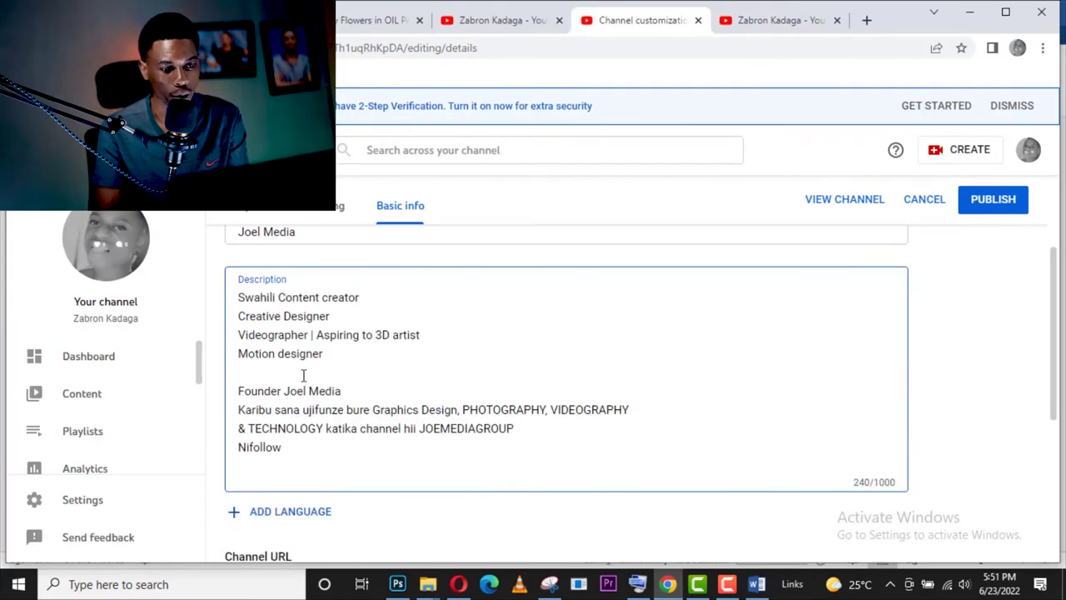
left_click_drag(1054, 299, 1039, 420)
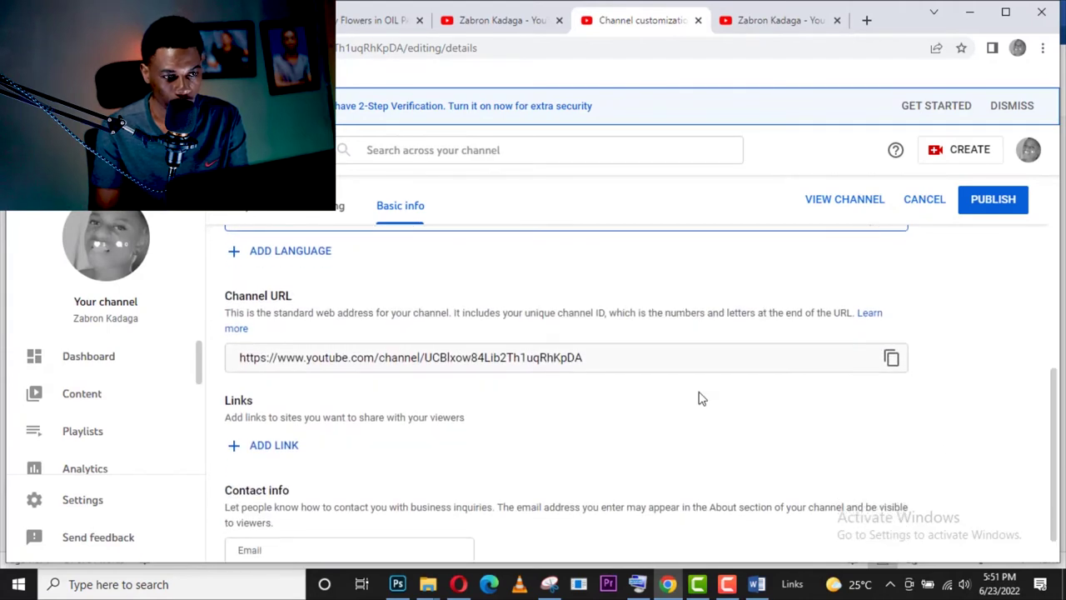
left_click(242, 258)
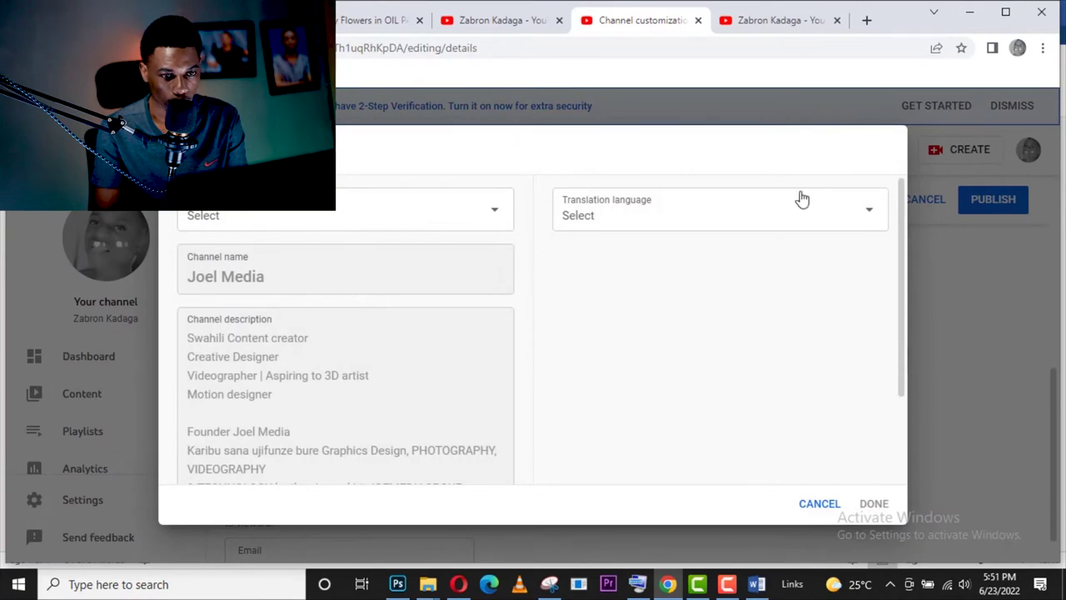
left_click(726, 222)
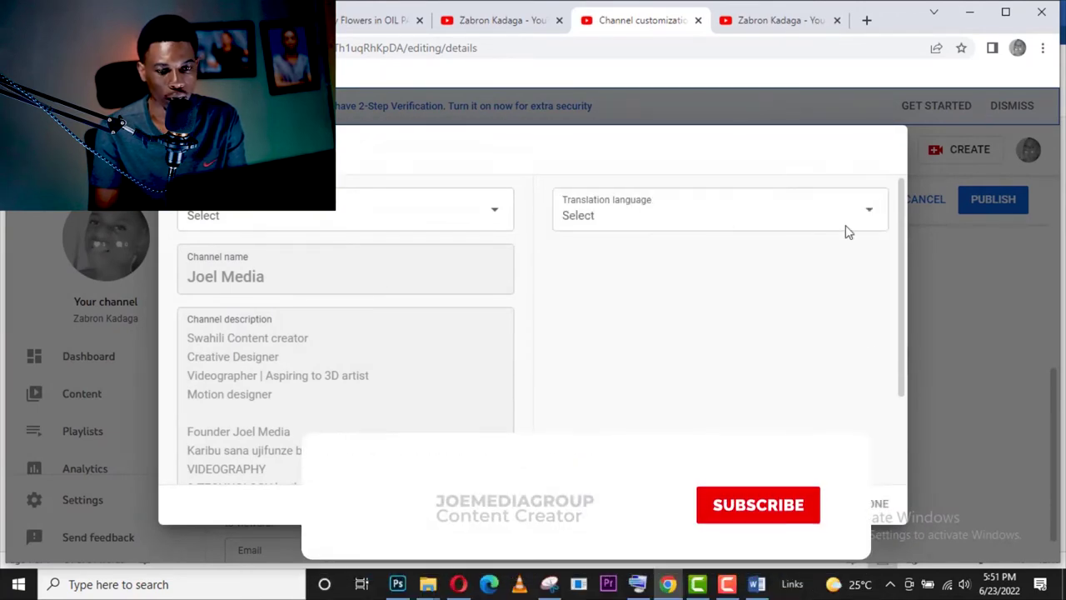
key("Escape")
- Publish the updated Joel Media basic info
scroll(414, 439, "down", 1)
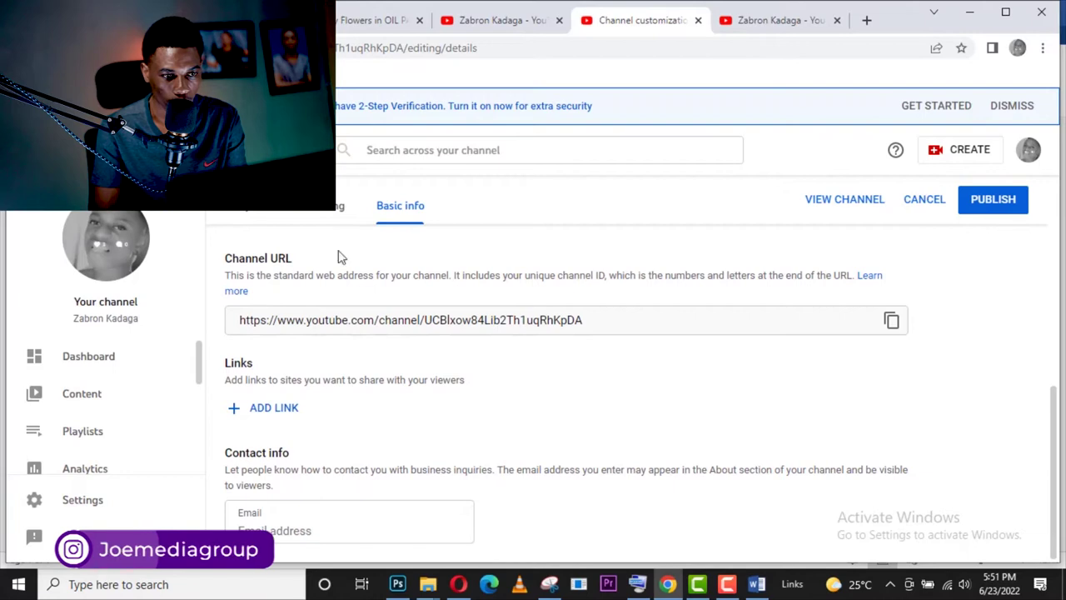
scroll(457, 290, "up", 2)
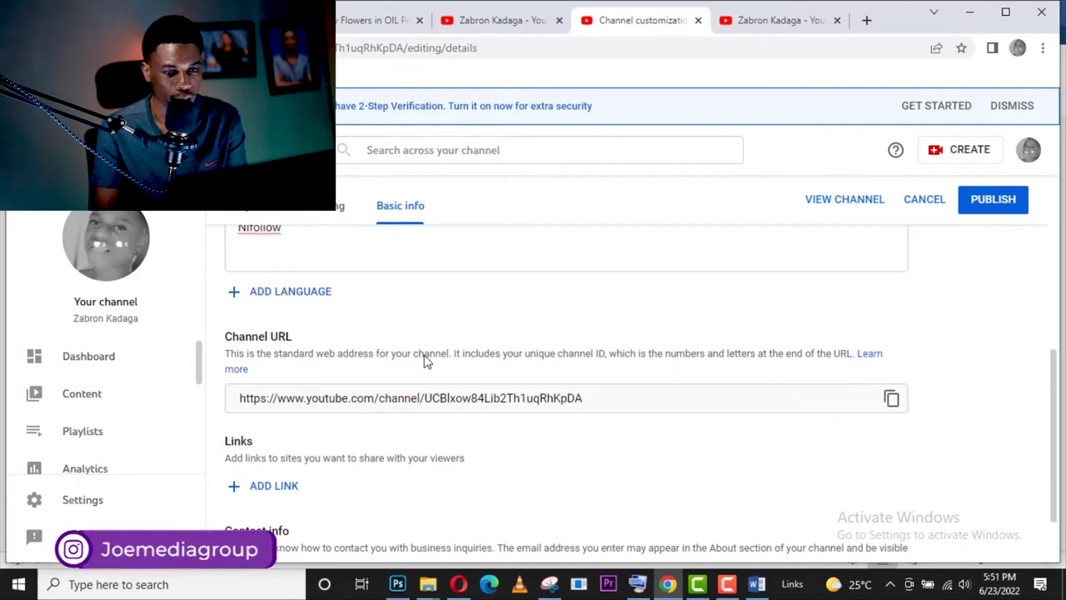
left_click(994, 200)
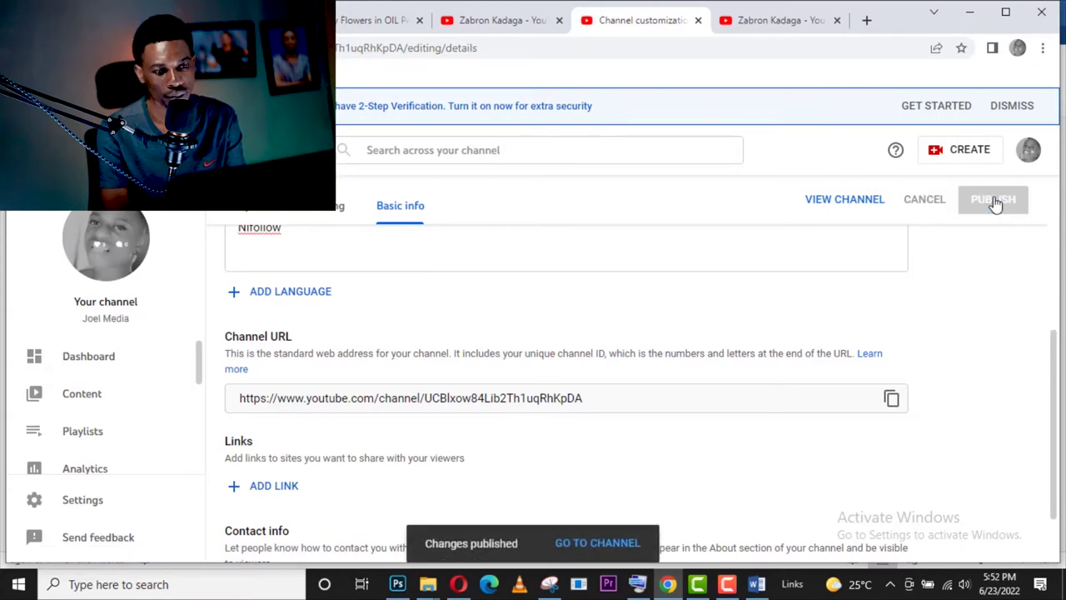
left_click(769, 20)
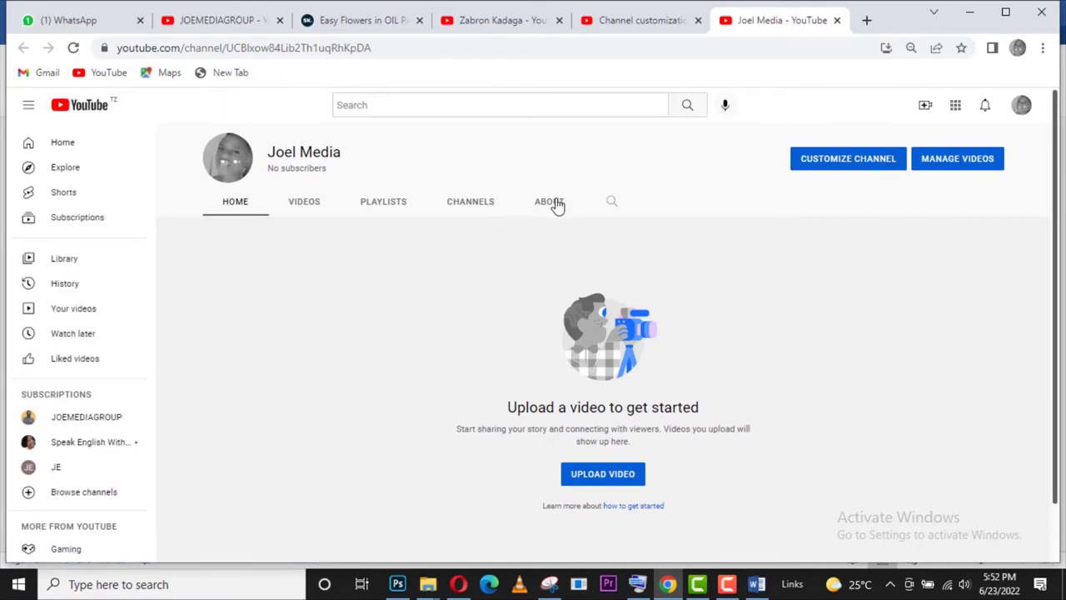
- View the Joel Media About page showing the 'Swahili Content creator' description
left_click(557, 206)
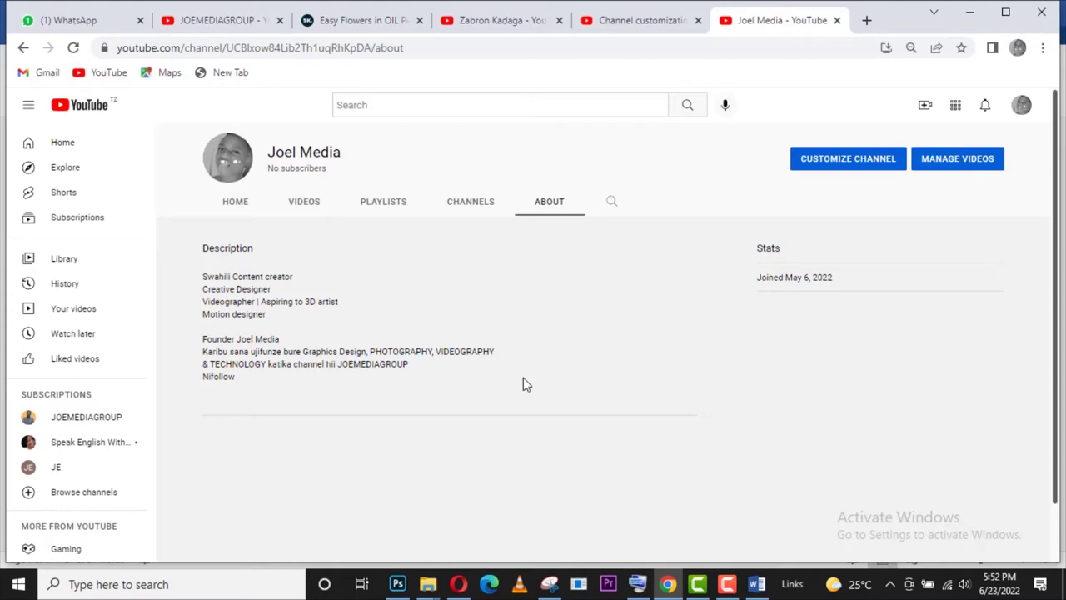
left_click(397, 583)
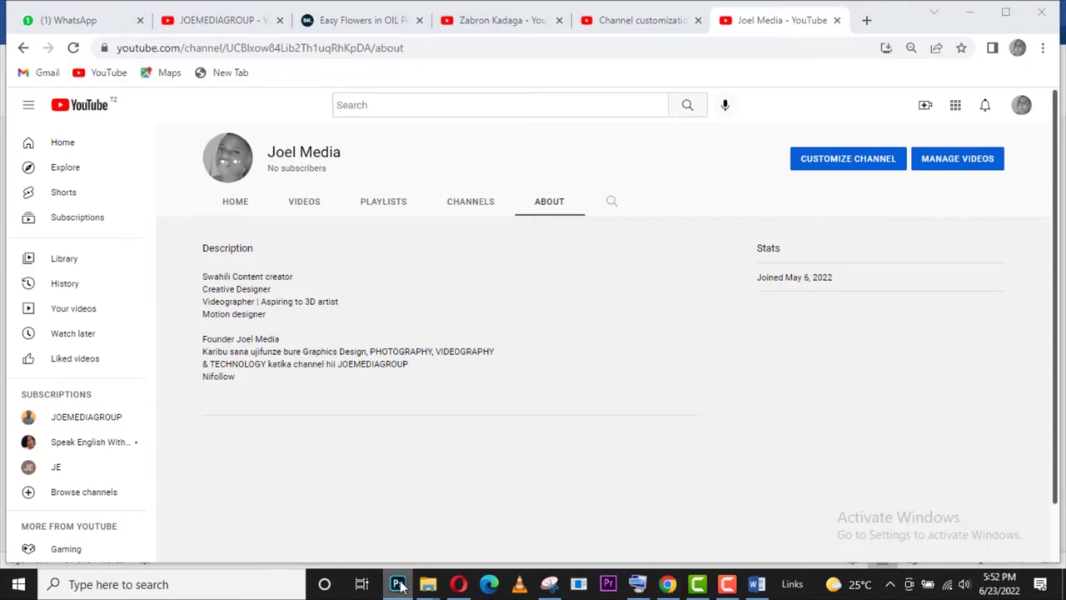
- Check the JOELMEDIA banner's 2550 × 1440 canvas size, then view the Joel Media Profile Pic logo
mouse_move(399, 586)
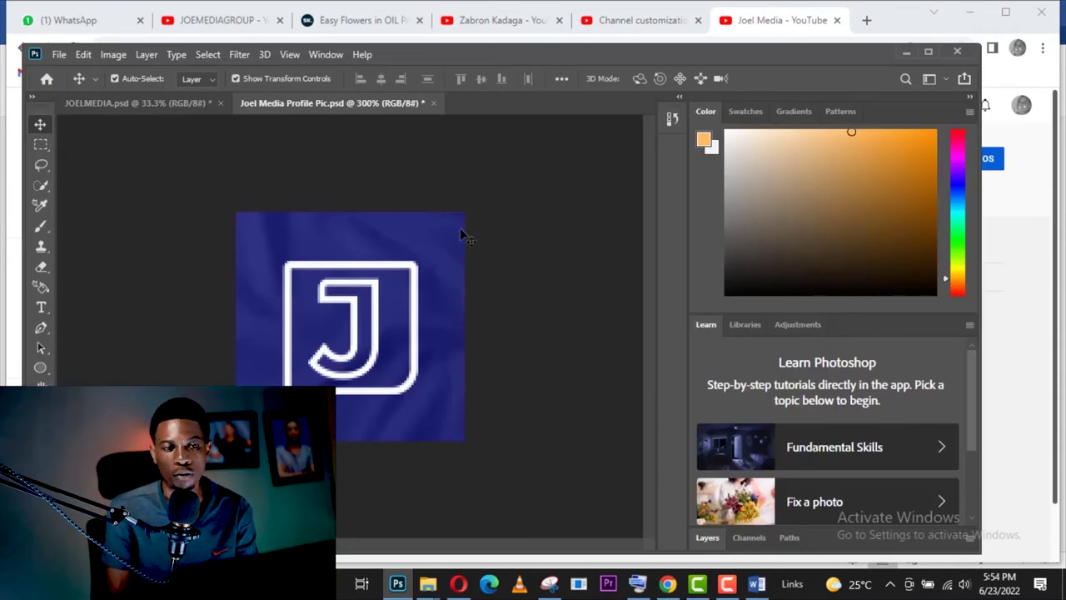
left_click(131, 103)
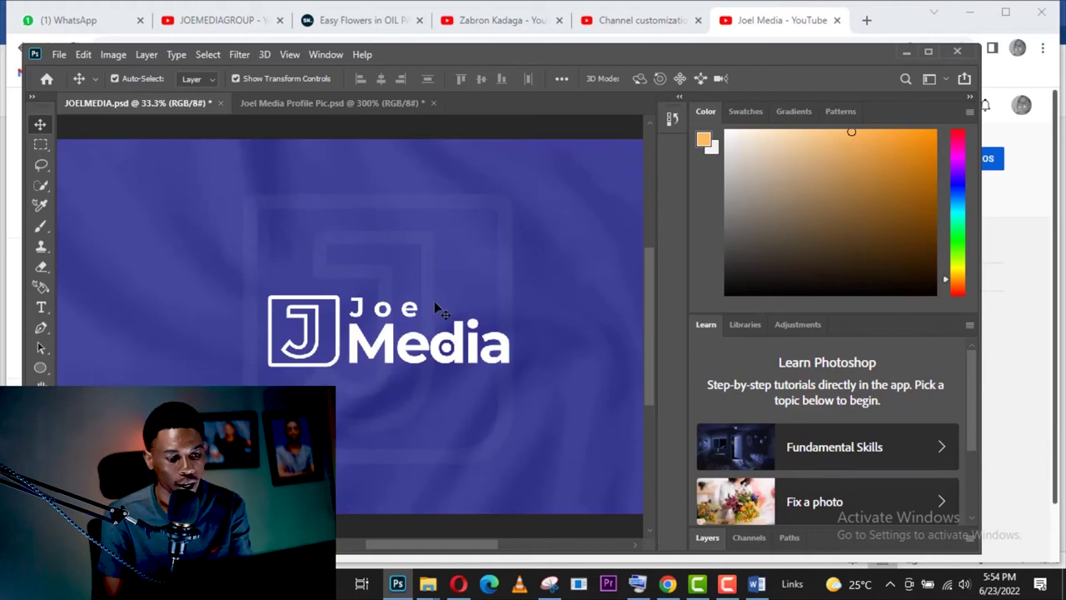
key("ctrl")
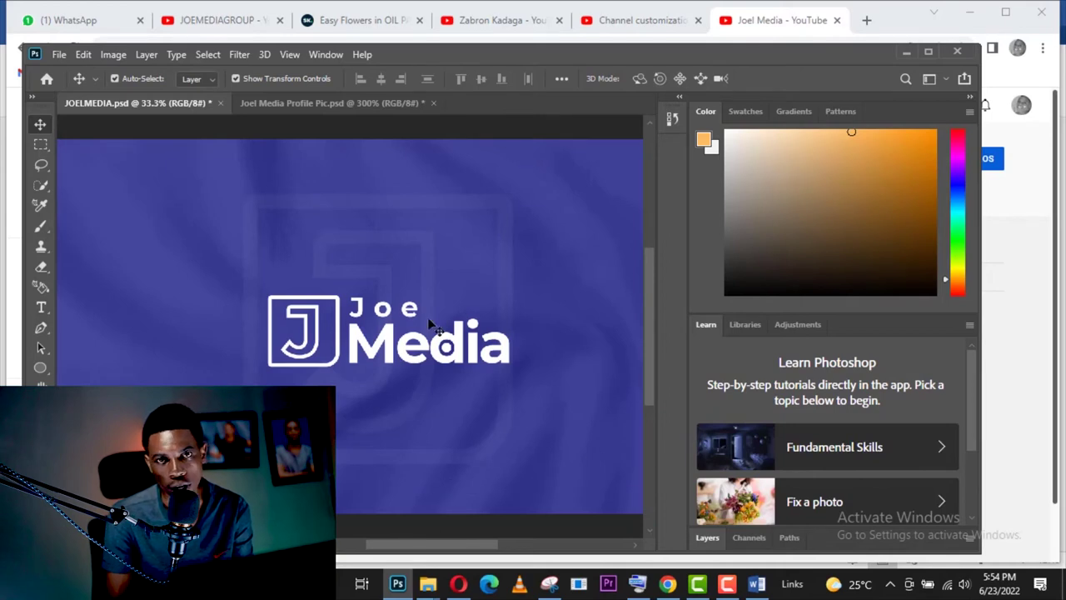
left_click(113, 55)
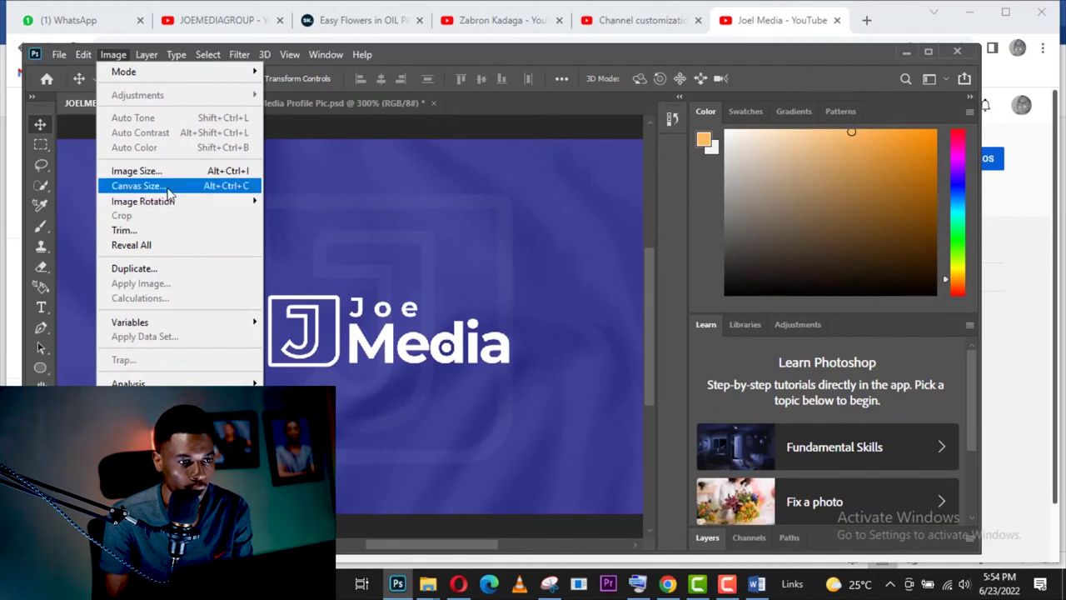
left_click(167, 186)
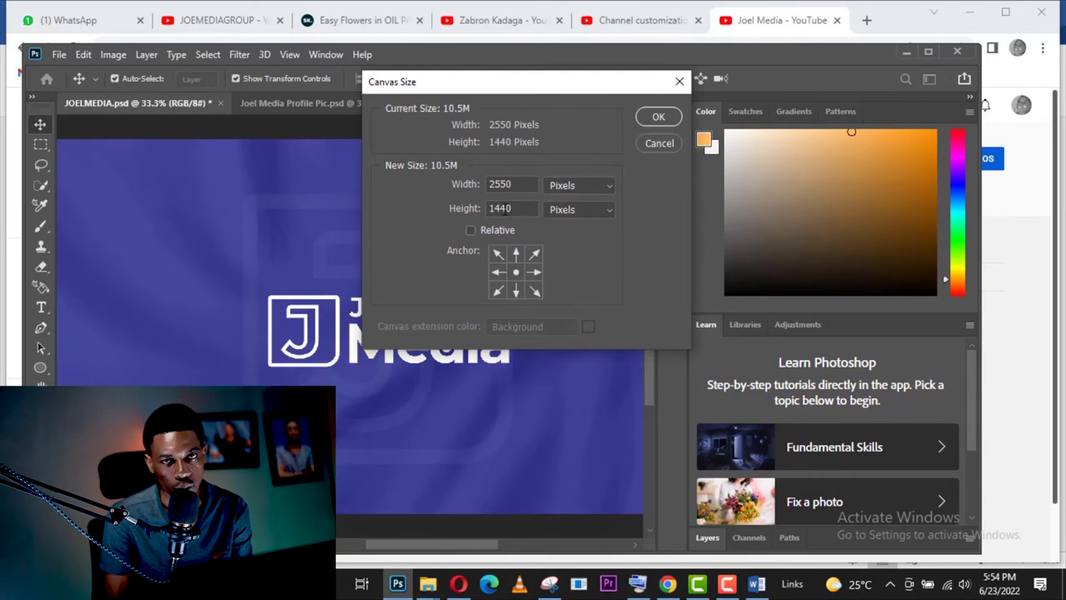
left_click(680, 80)
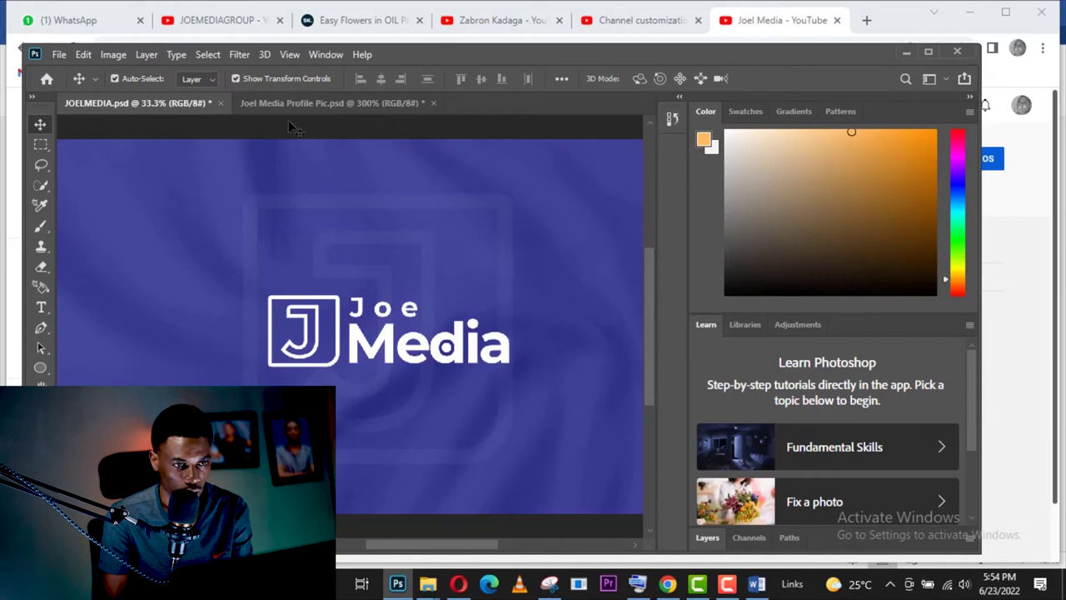
left_click(305, 107)
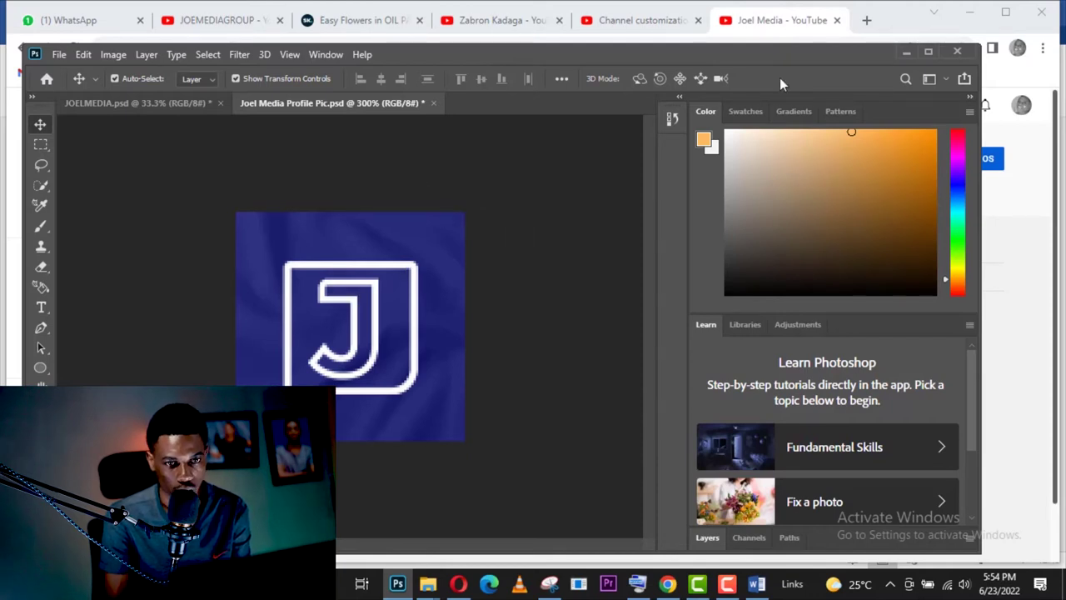
left_click(781, 22)
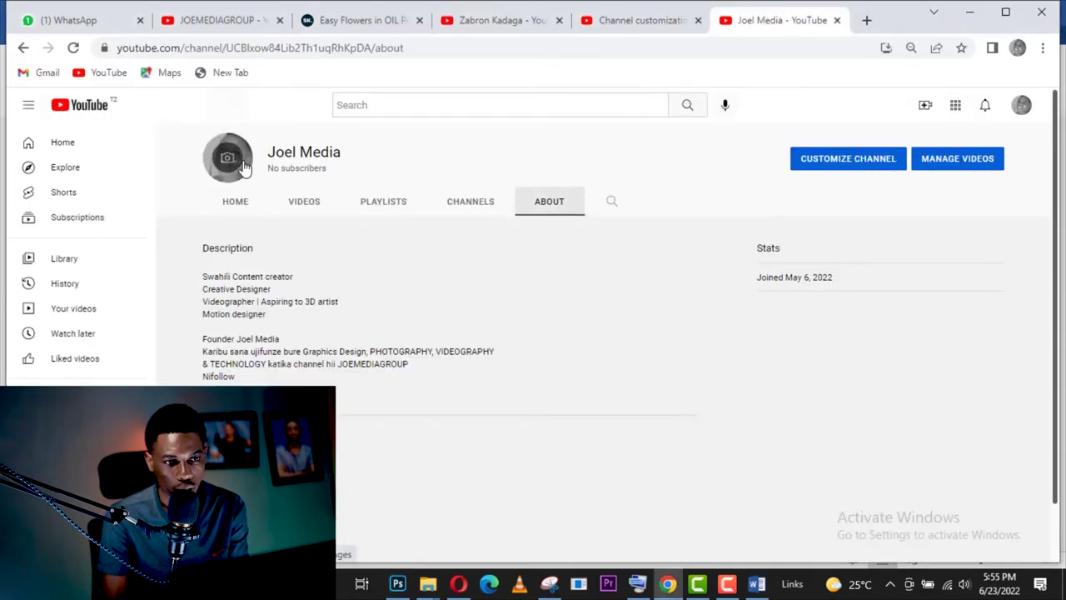
- From the About page, open the channel avatar's Branding settings with profile picture and banner
scroll(235, 148, "down", 1)
scroll(235, 148, "up", 1)
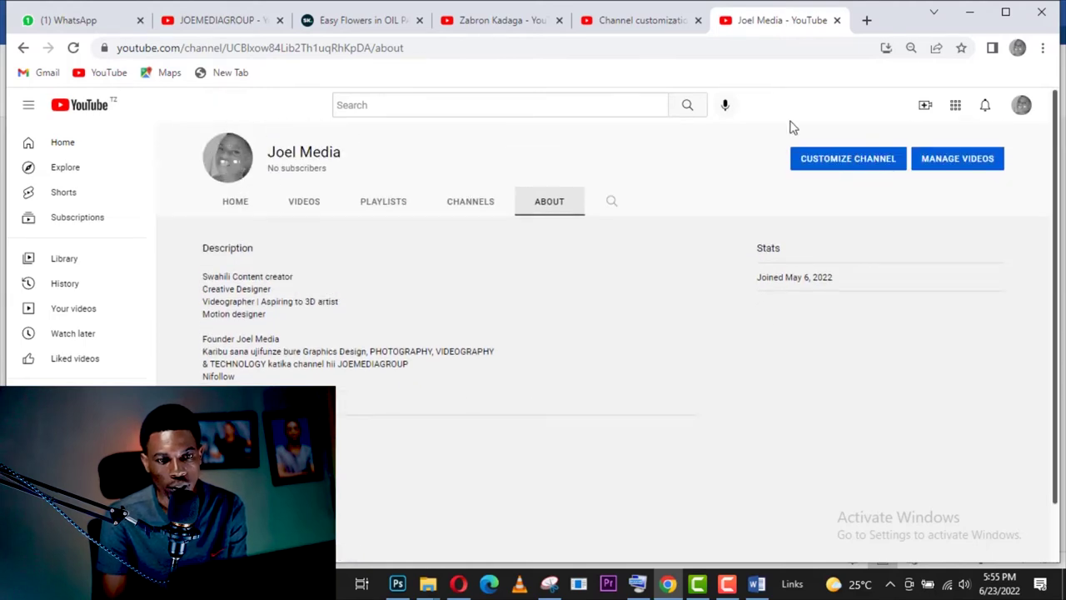
left_click(233, 163)
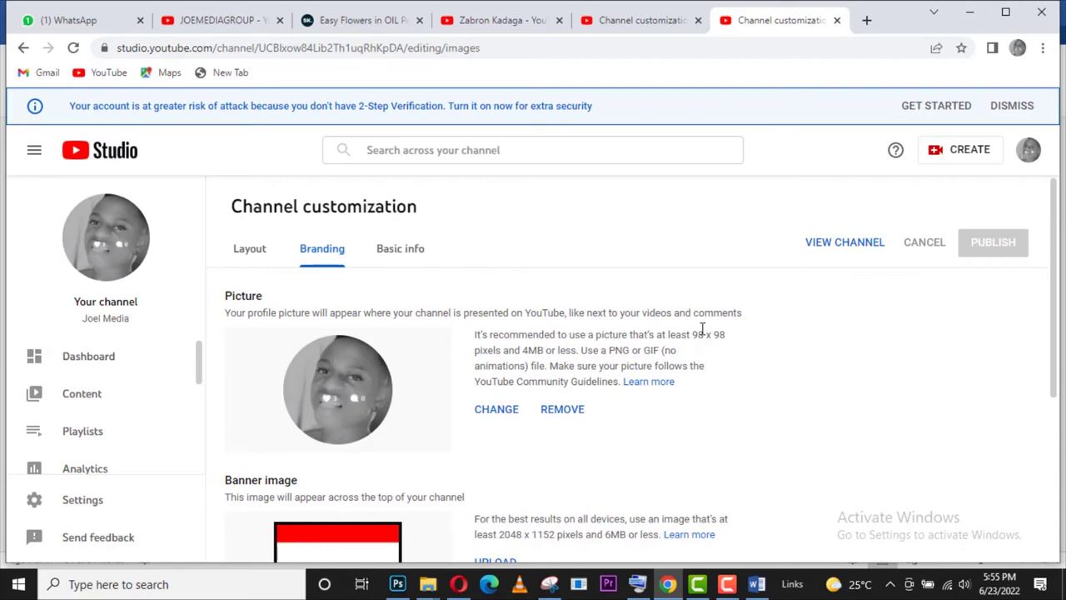
left_click_drag(694, 333, 542, 350)
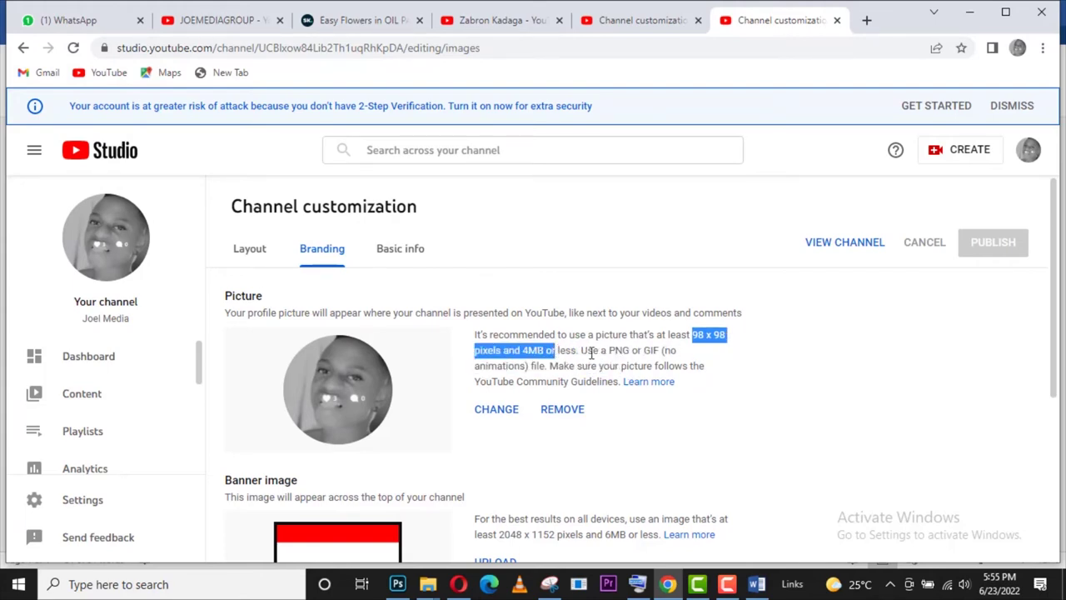
left_click_drag(613, 349, 633, 350)
left_click(647, 350)
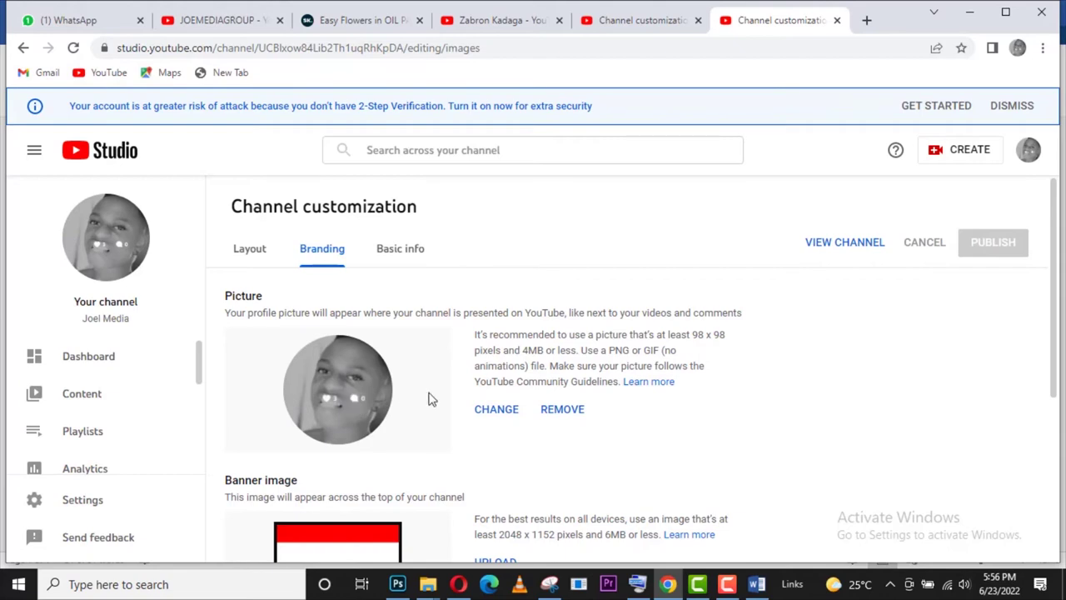
left_click(496, 410)
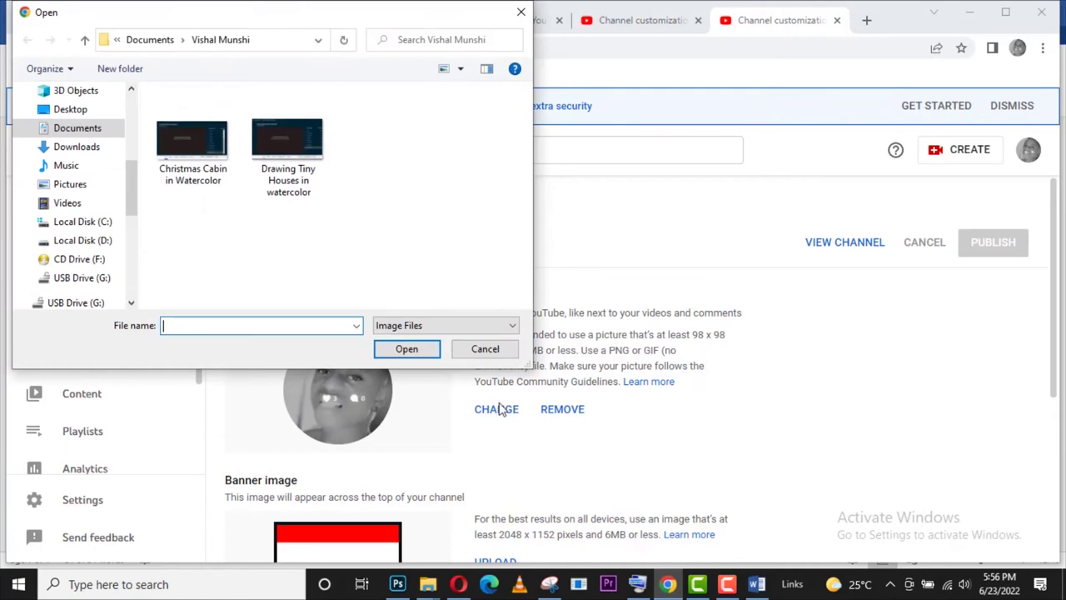
- Pick the Joel Media Profile Pic image from USB Drive (G:) > YT Opening
left_click(88, 278)
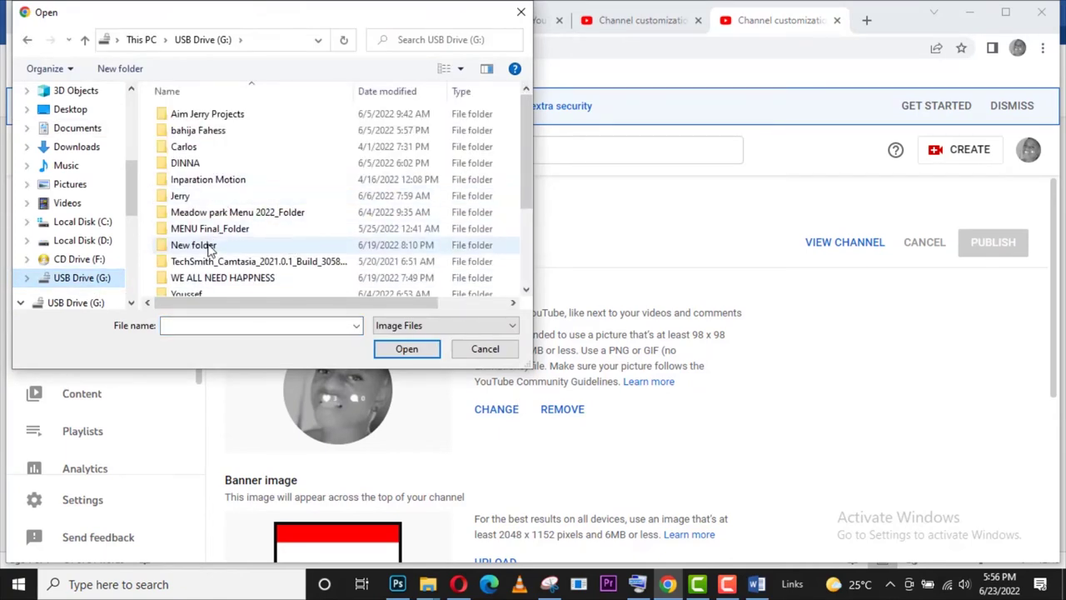
key("y")
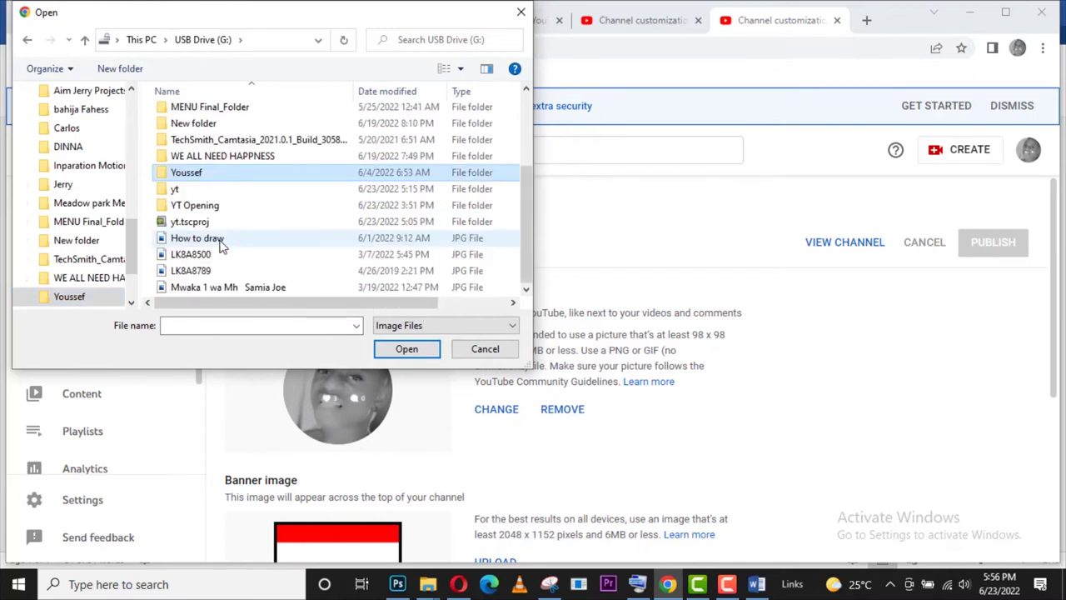
double_click(215, 205)
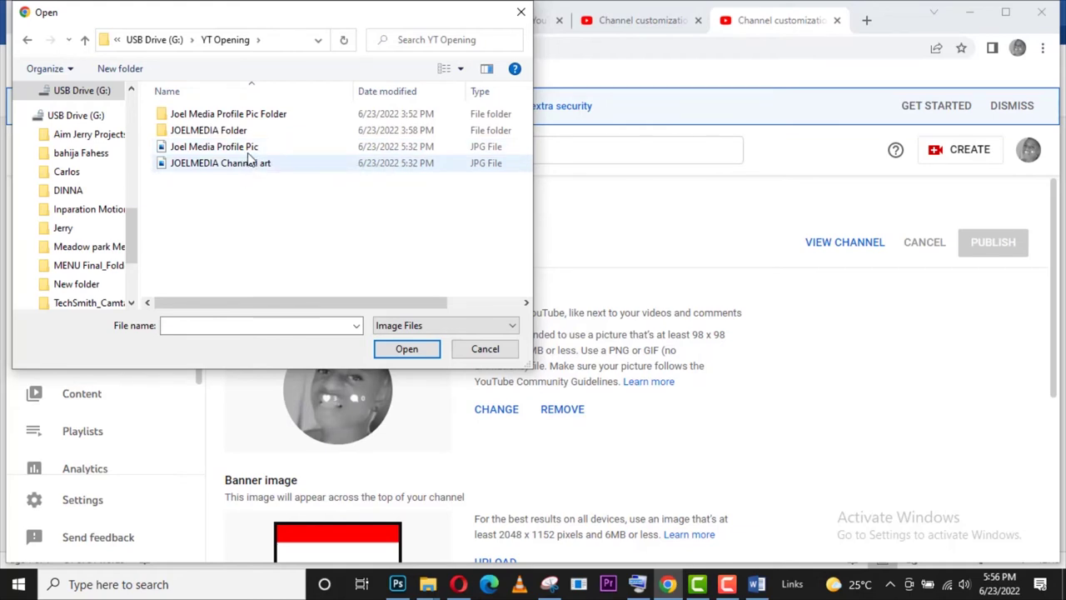
double_click(249, 147)
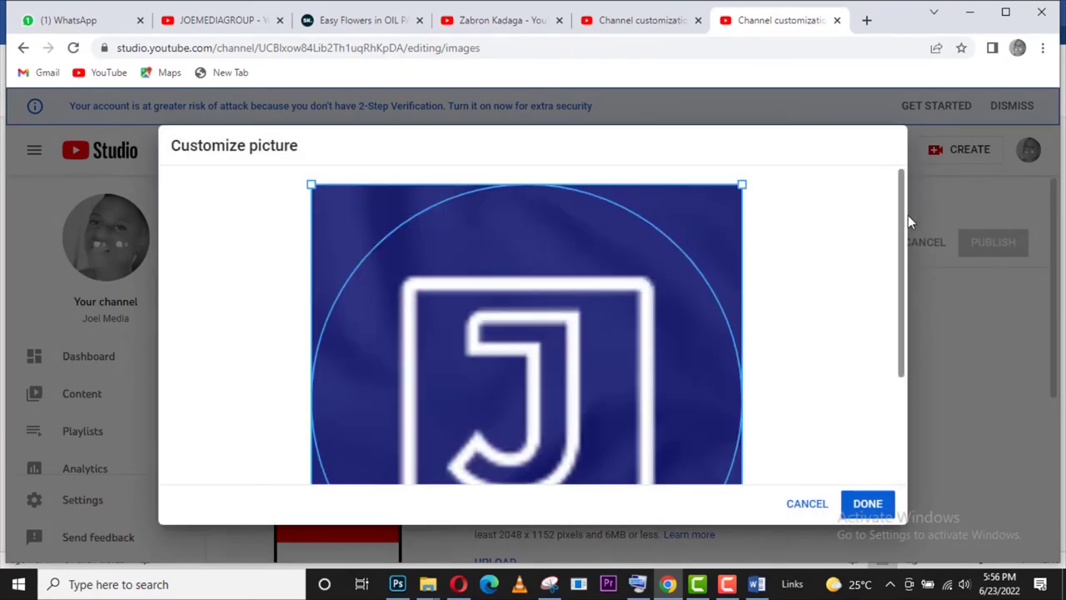
- Adjust the crop around the blue J logo and accept it as the profile picture
mouse_move(900, 236)
left_mouse_down()
mouse_move(903, 360)
mouse_move(897, 315)
left_mouse_up()
left_click_drag(894, 308, 902, 322)
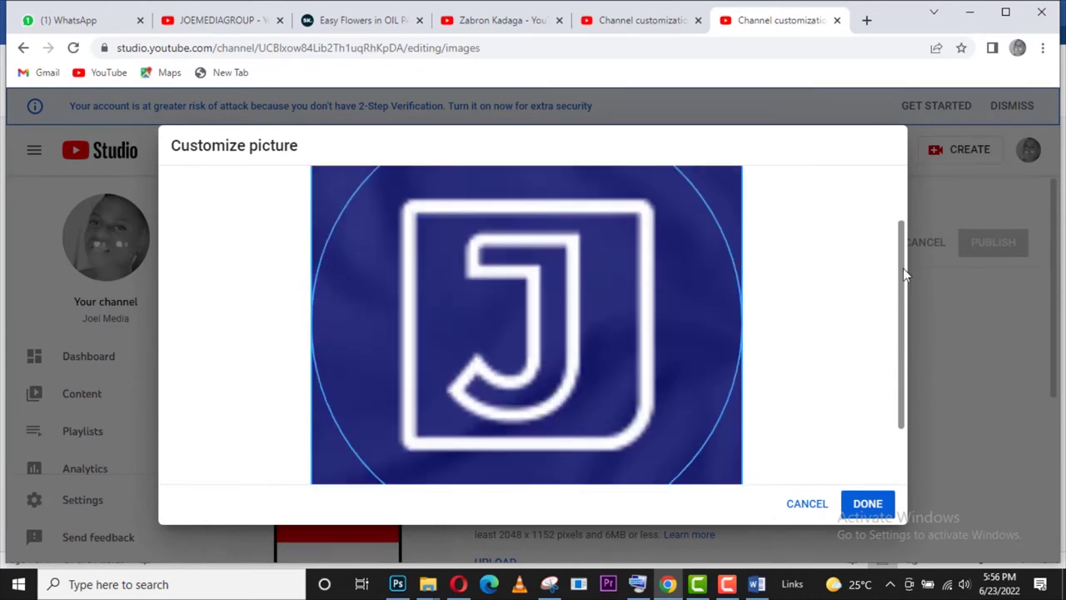
left_click_drag(902, 329, 764, 209)
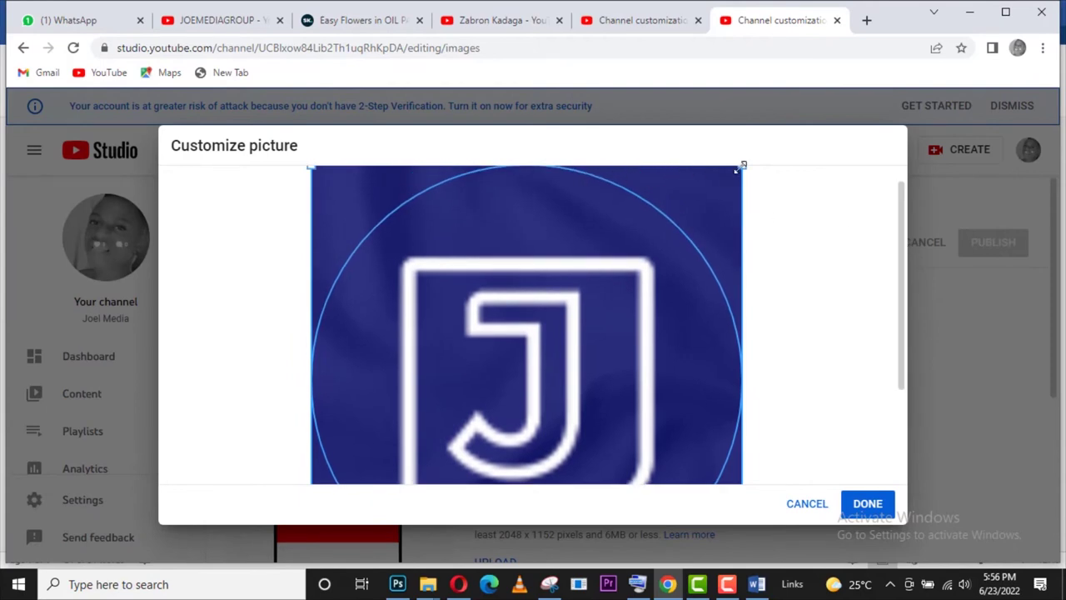
scroll(740, 166, "up", 1)
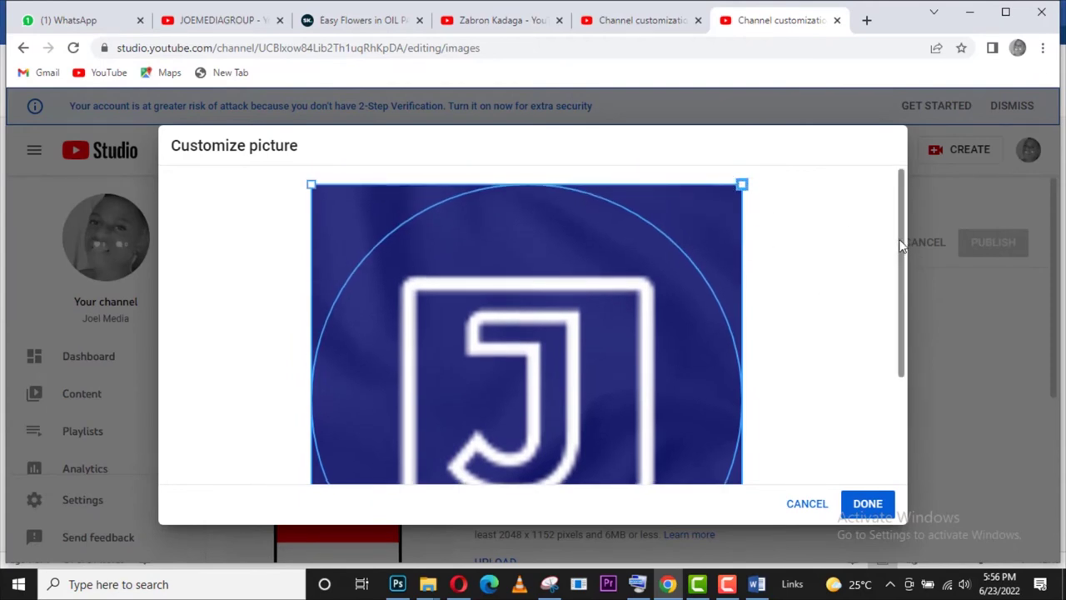
left_click_drag(899, 240, 891, 404)
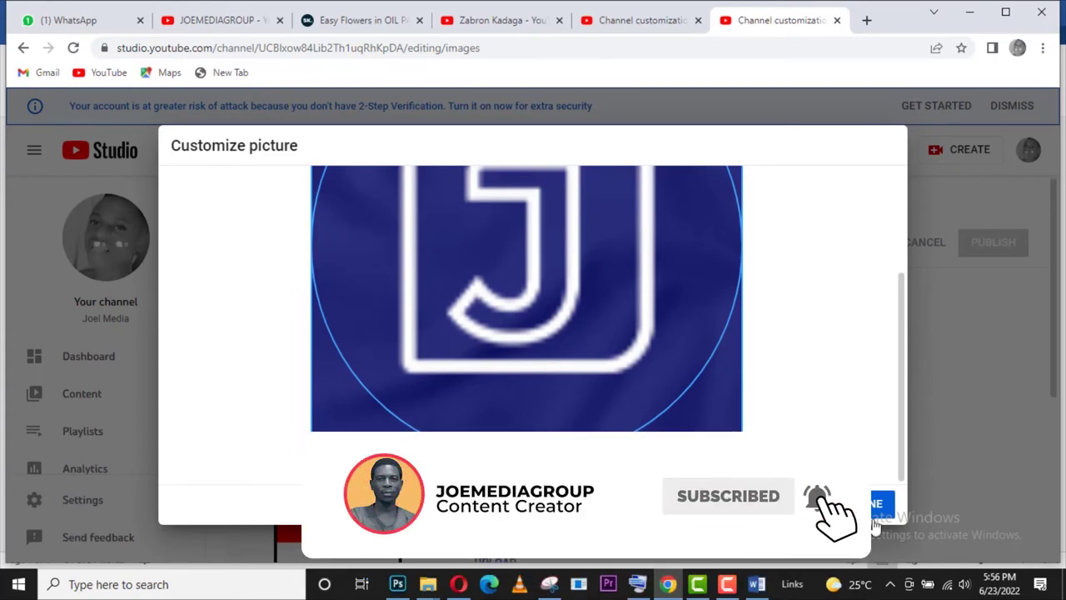
scroll(560, 302, "up", 1)
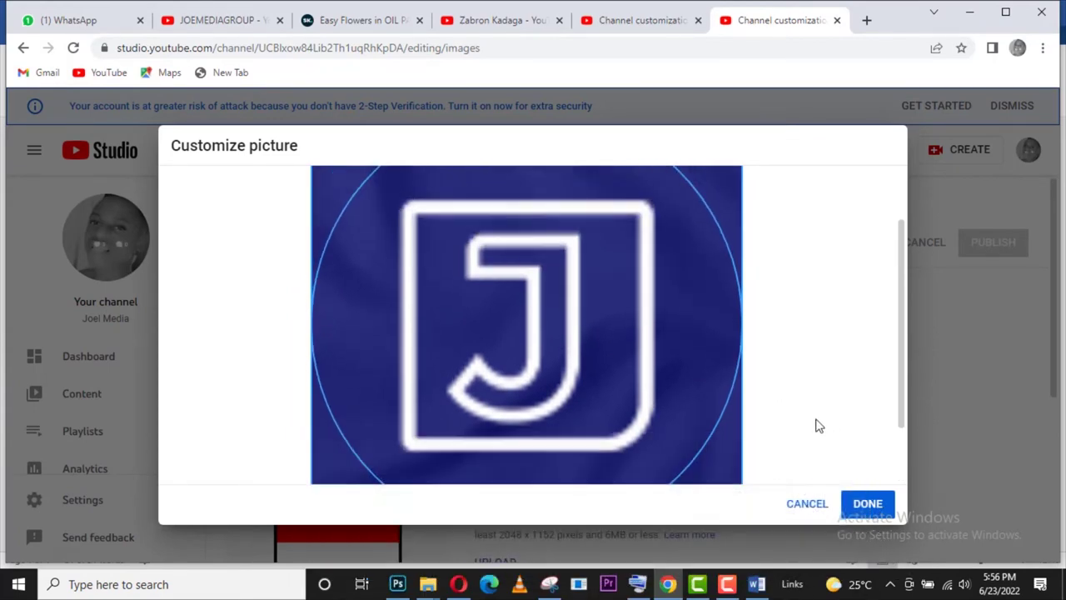
left_click(867, 503)
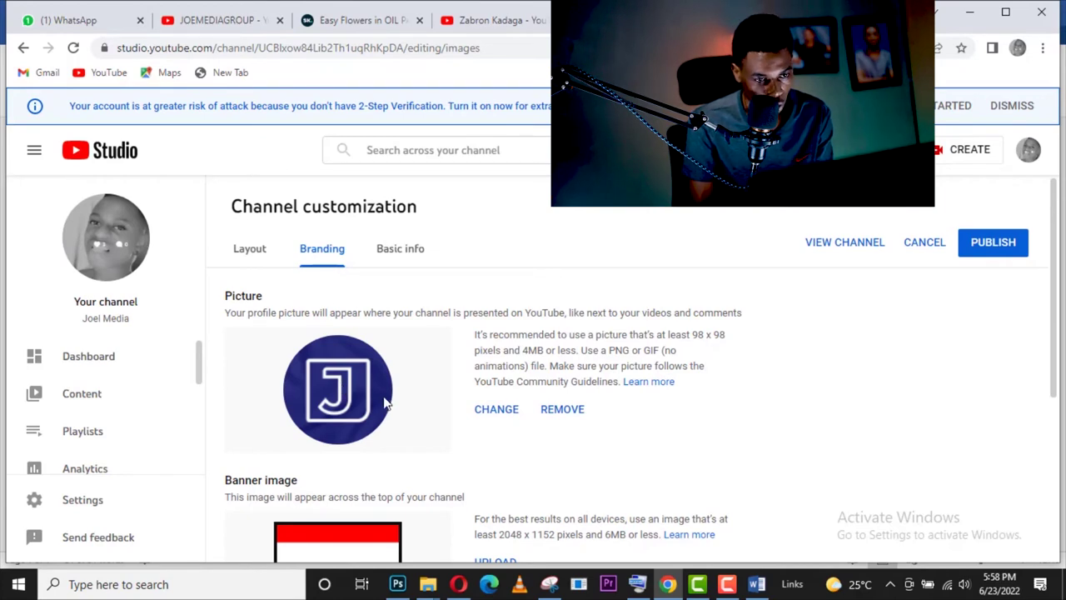
- Upload the JOELMEDIA Channel art file as the new banner image
scroll(385, 403, "down", 1)
mouse_move(1056, 252)
left_mouse_down()
mouse_move(1049, 416)
mouse_move(980, 326)
left_mouse_up()
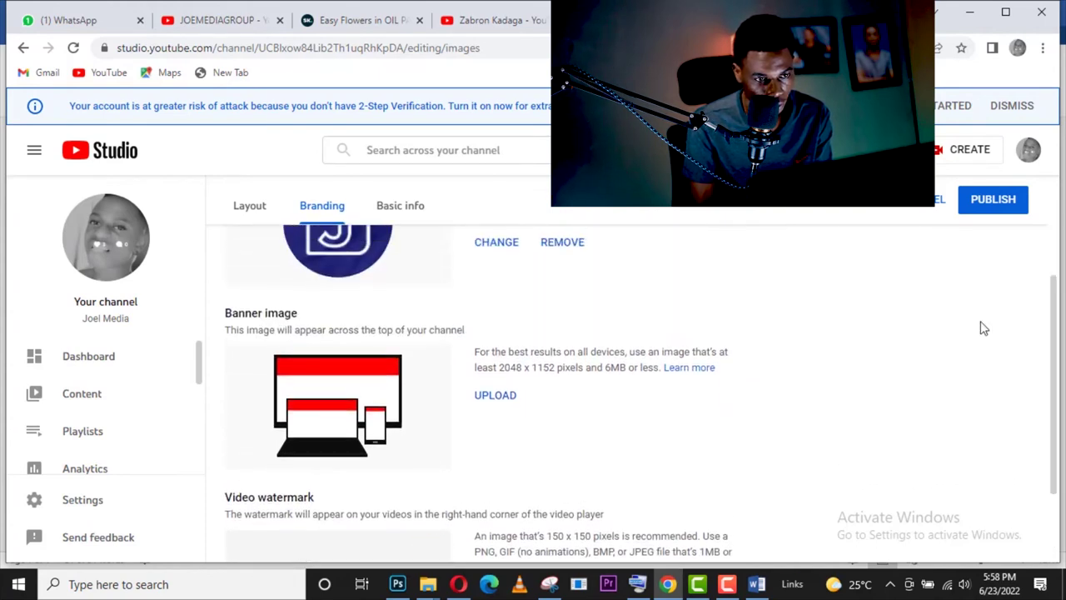
left_click(488, 397)
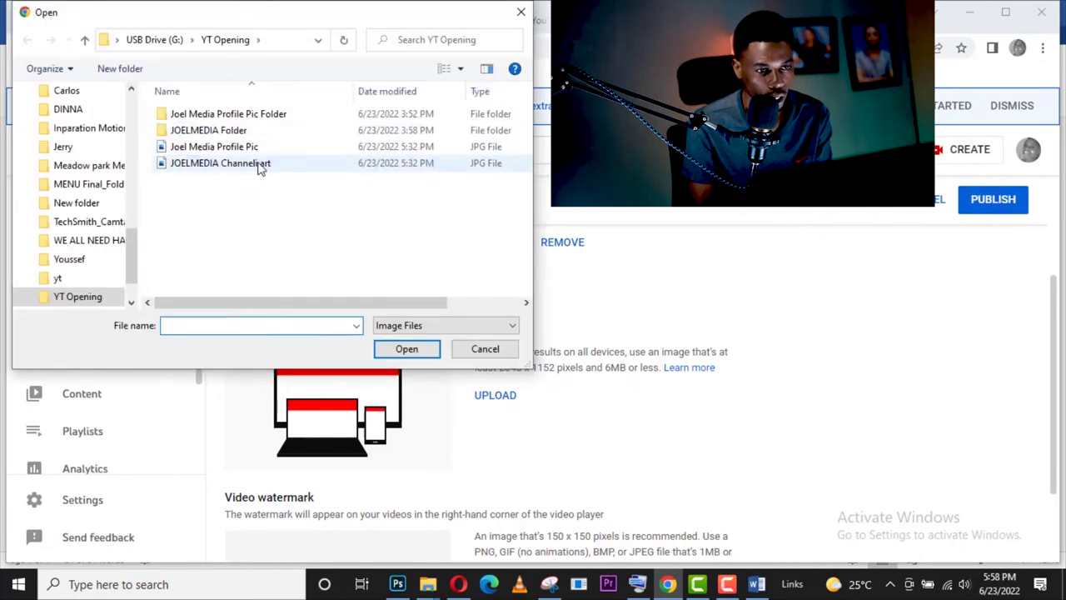
left_click(261, 165)
left_click(397, 350)
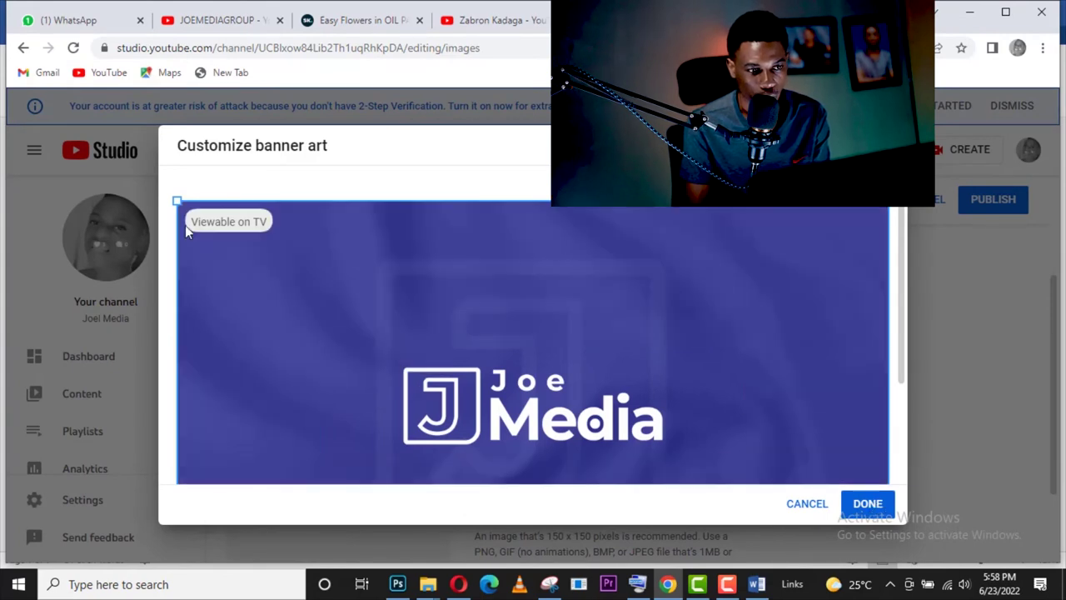
- Accept the banner crop after checking the TV, desktop and all-device areas
mouse_move(248, 226)
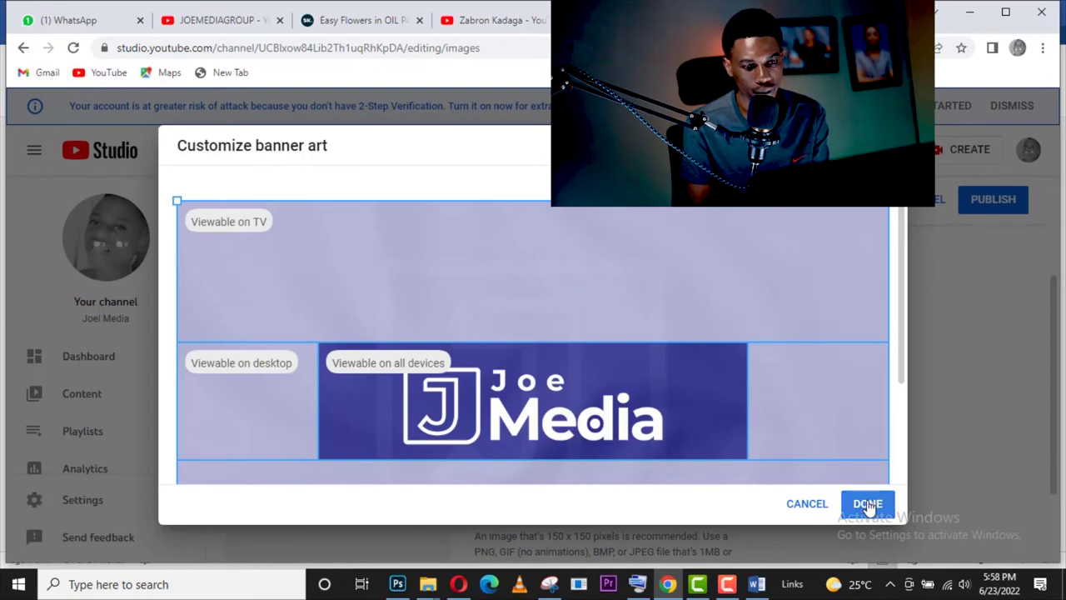
left_click(868, 506)
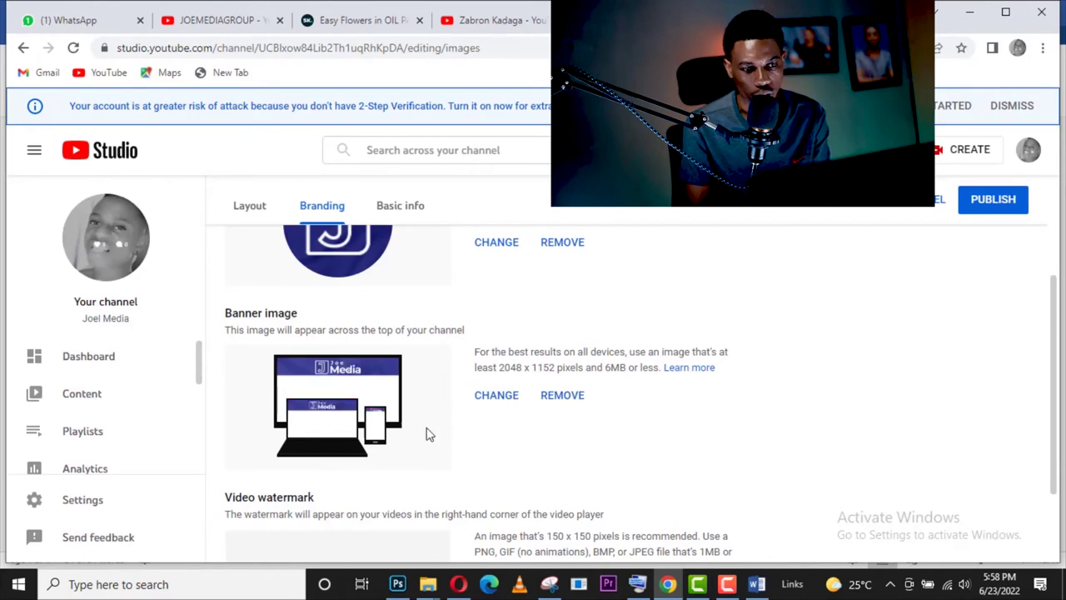
- Publish the new J logo profile picture and Joe Media banner
left_click(1004, 208)
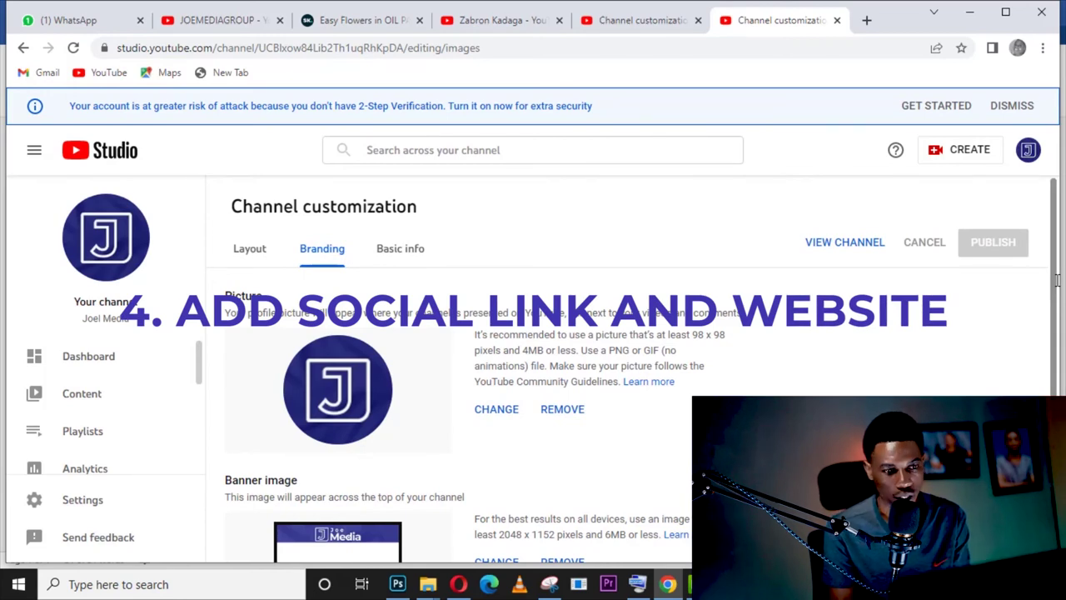
- Open Basic info, scroll to the Links section, then switch to the JOEMEDIAGROUP channel tab
left_click(409, 254)
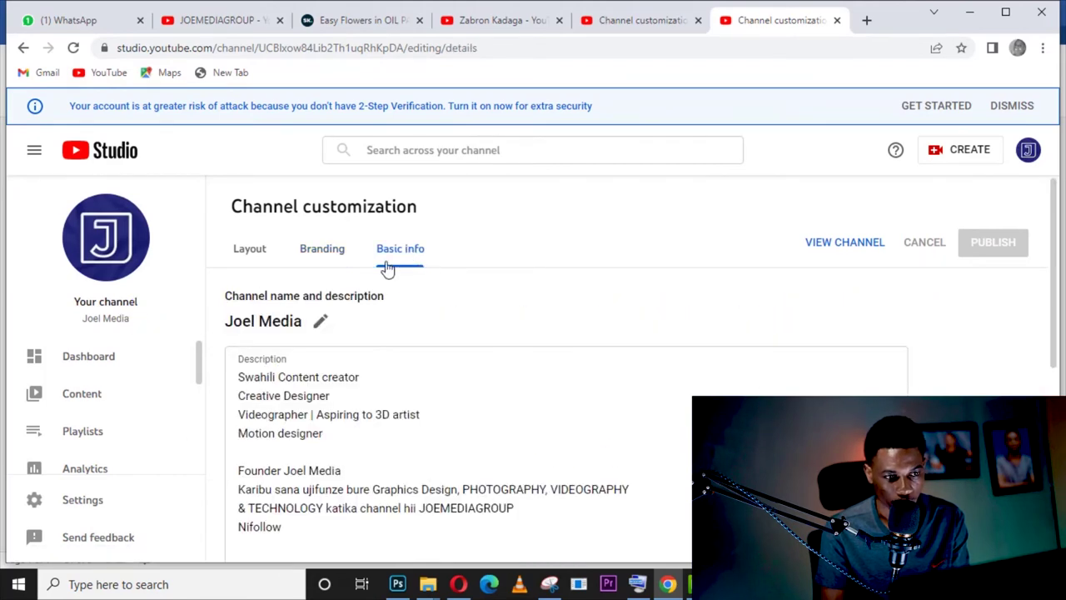
scroll(1056, 257, "down", 5)
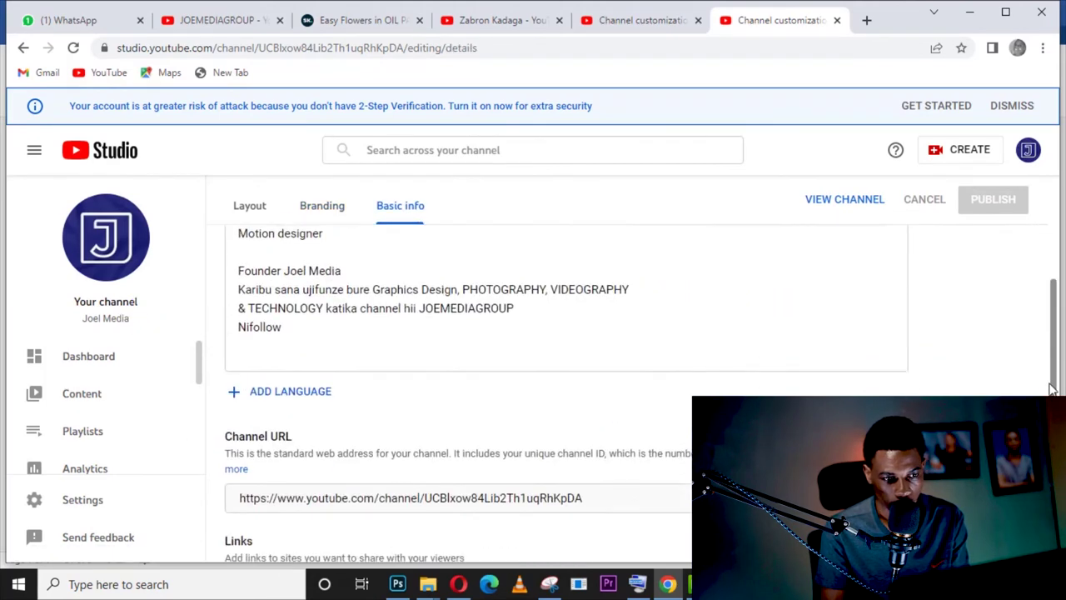
scroll(641, 394, "up", 2)
scroll(641, 394, "down", 1)
scroll(641, 394, "down", 1)
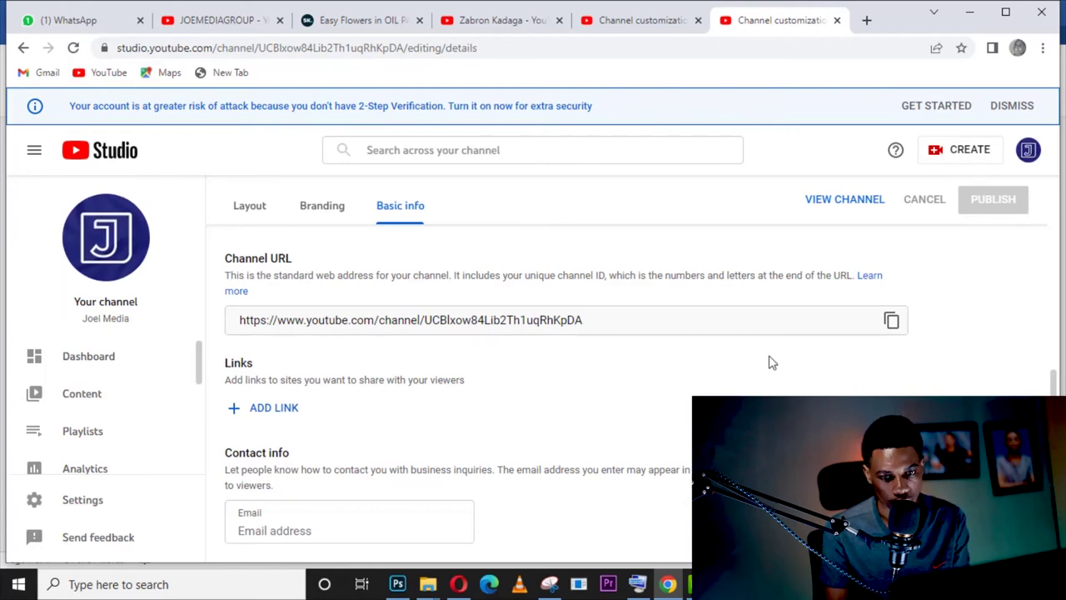
left_click_drag(1056, 390, 1044, 390)
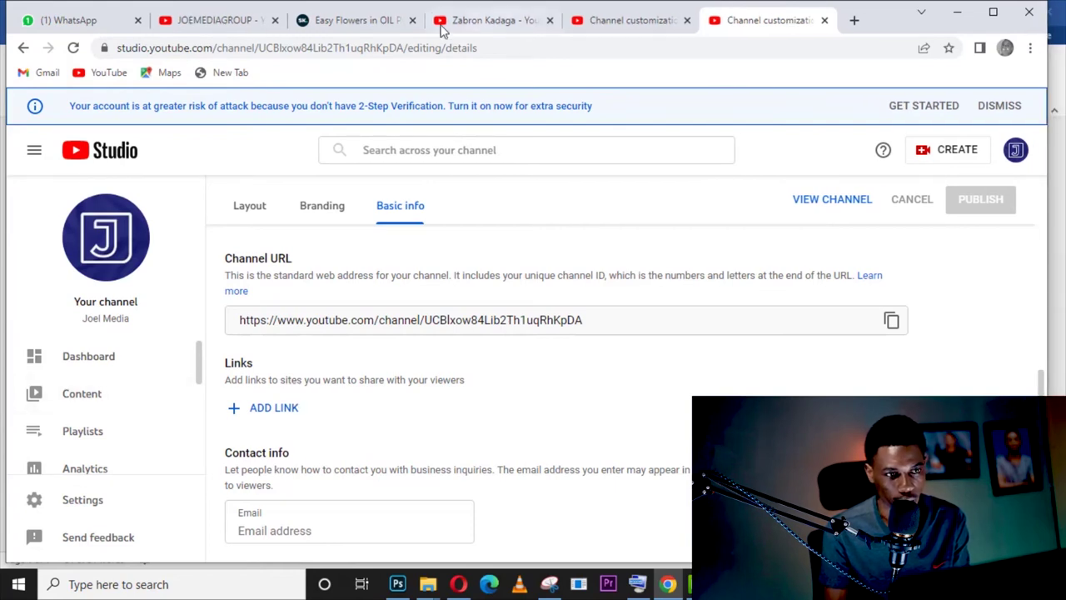
left_click(209, 21)
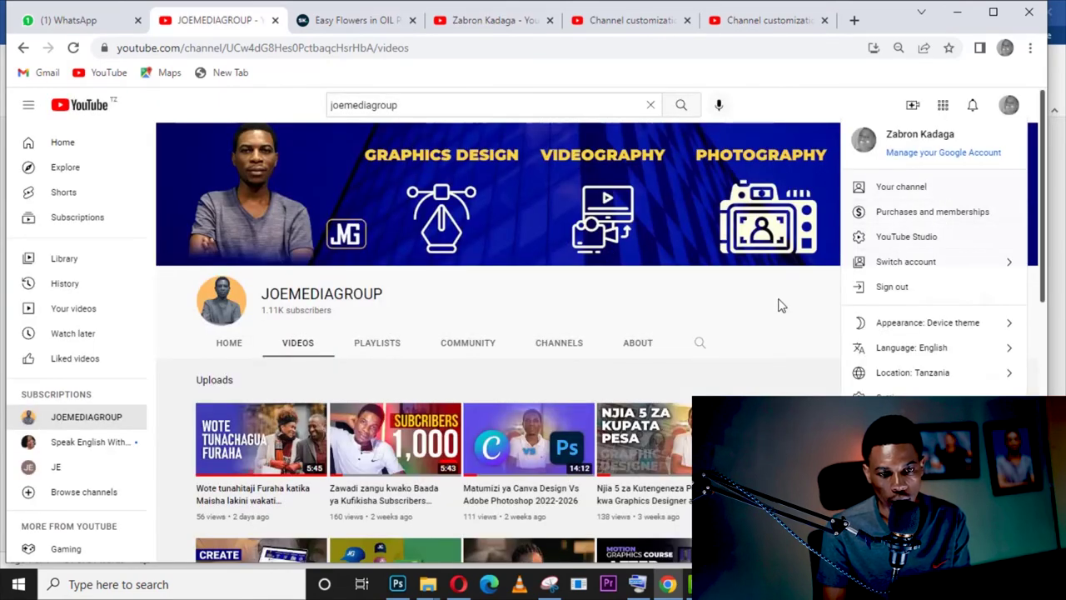
- Dismiss the account menu and open the banner's Linktree link in a new tab
left_click(781, 299)
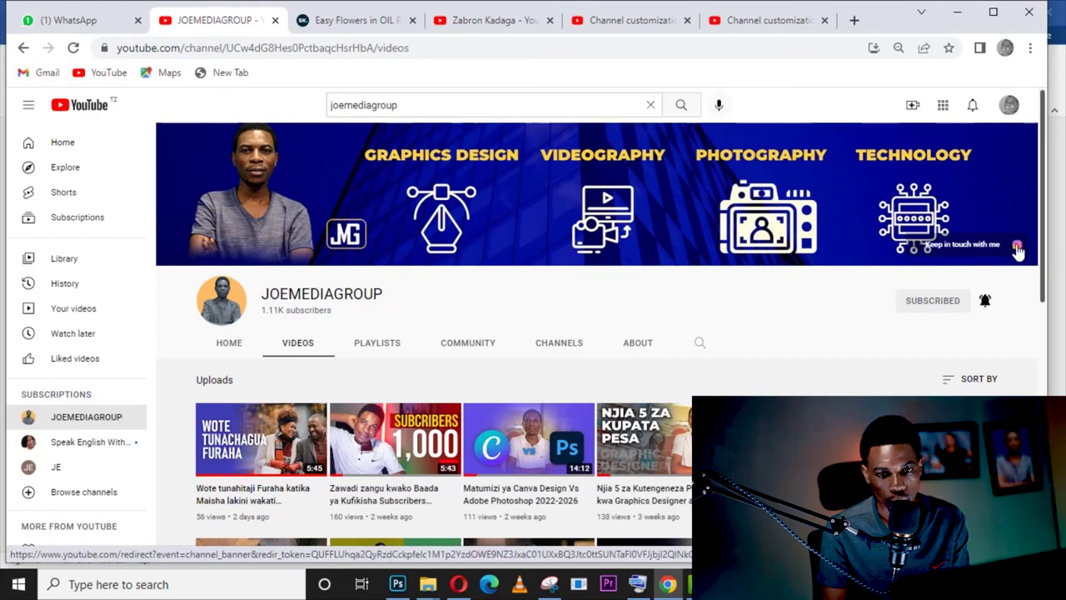
left_click(967, 253)
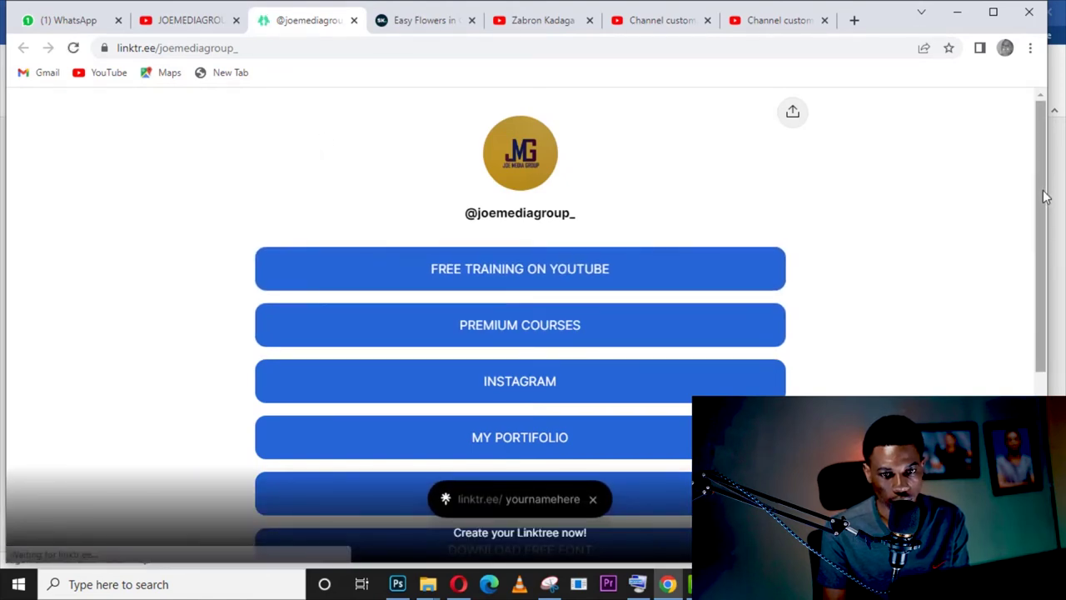
- Look through the Linktree links, then open the channel banner's Instagram link
scroll(1041, 233, "down", 1)
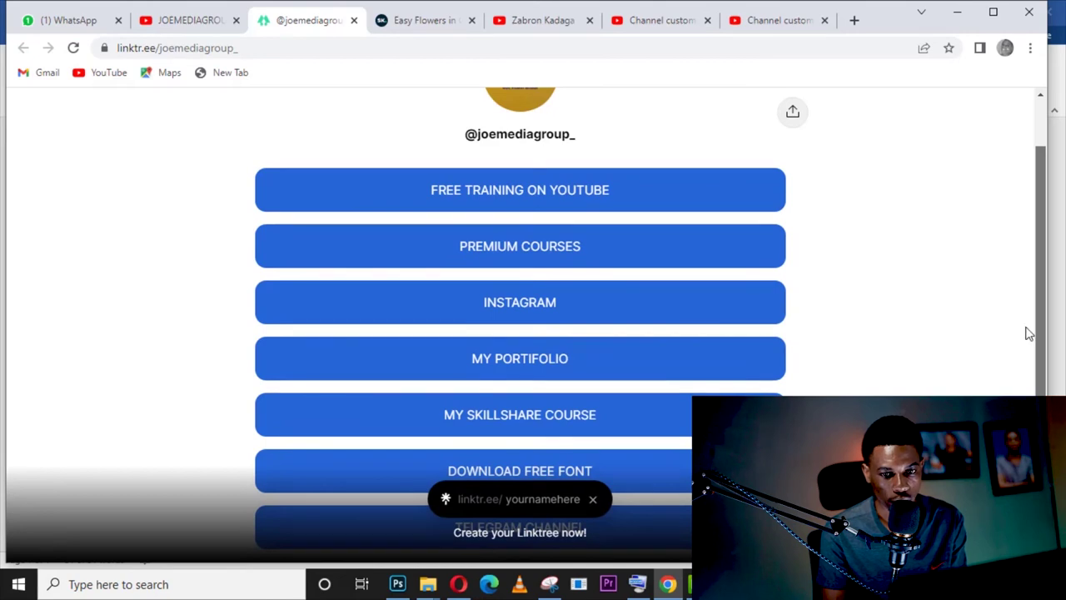
scroll(1029, 333, "down", 1)
scroll(1042, 300, "down", 2)
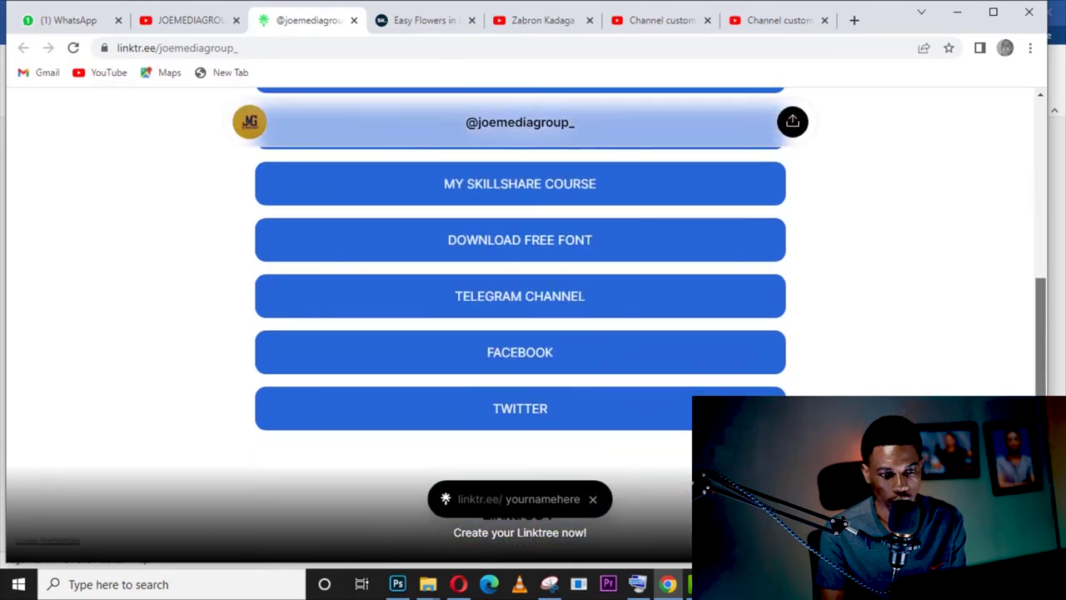
scroll(1041, 317, "up", 4)
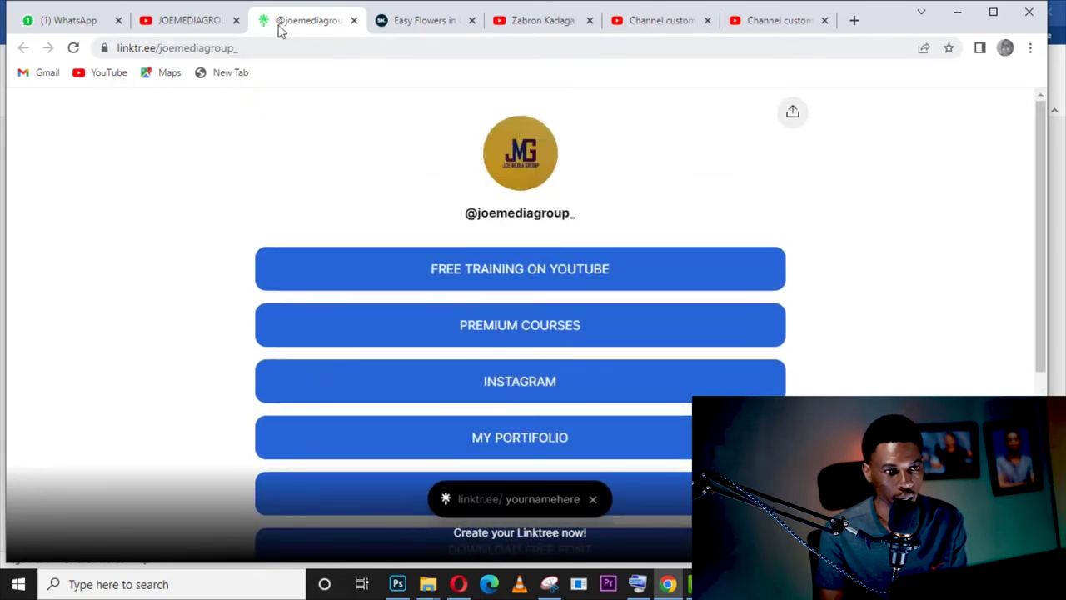
left_click(175, 23)
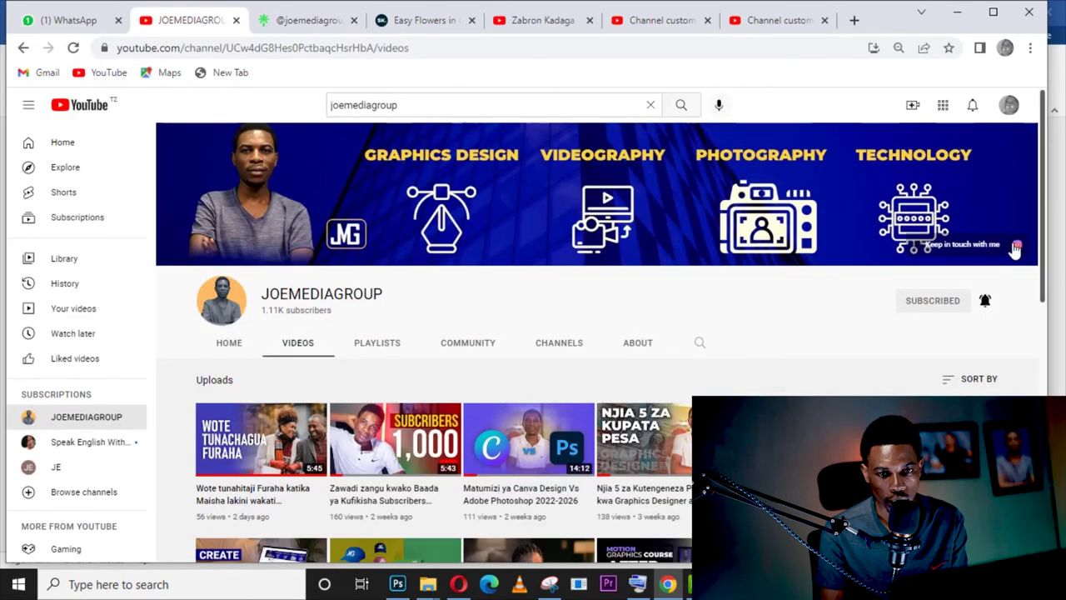
left_click(1017, 247)
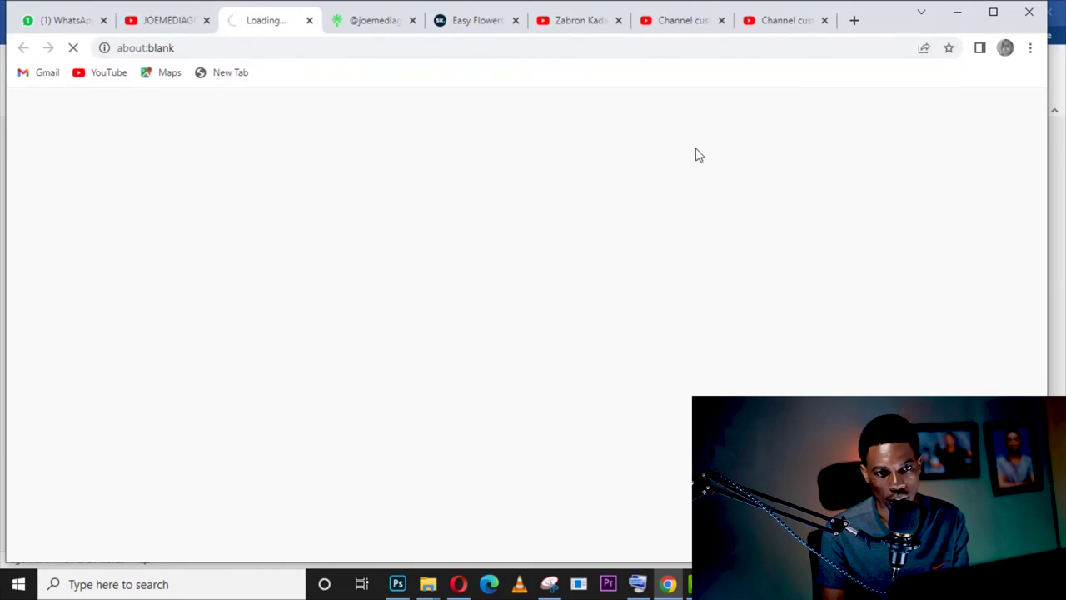
- Return to the YouTube Studio Basic info tab showing the empty Links section
left_click(777, 24)
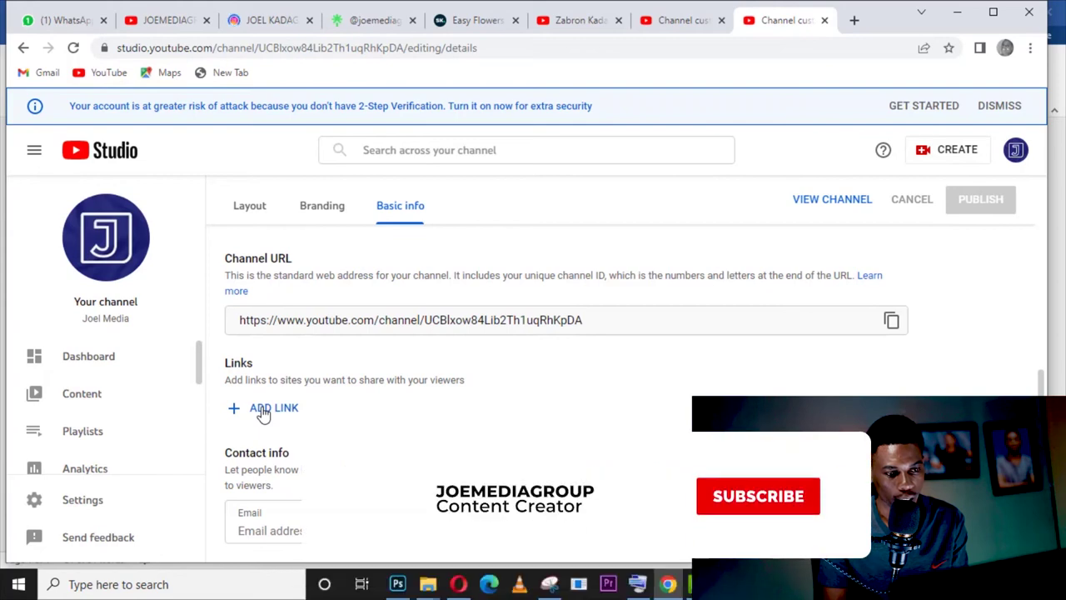
- Add a new link entry and copy the Instagram profile address from its tab
left_click(273, 408)
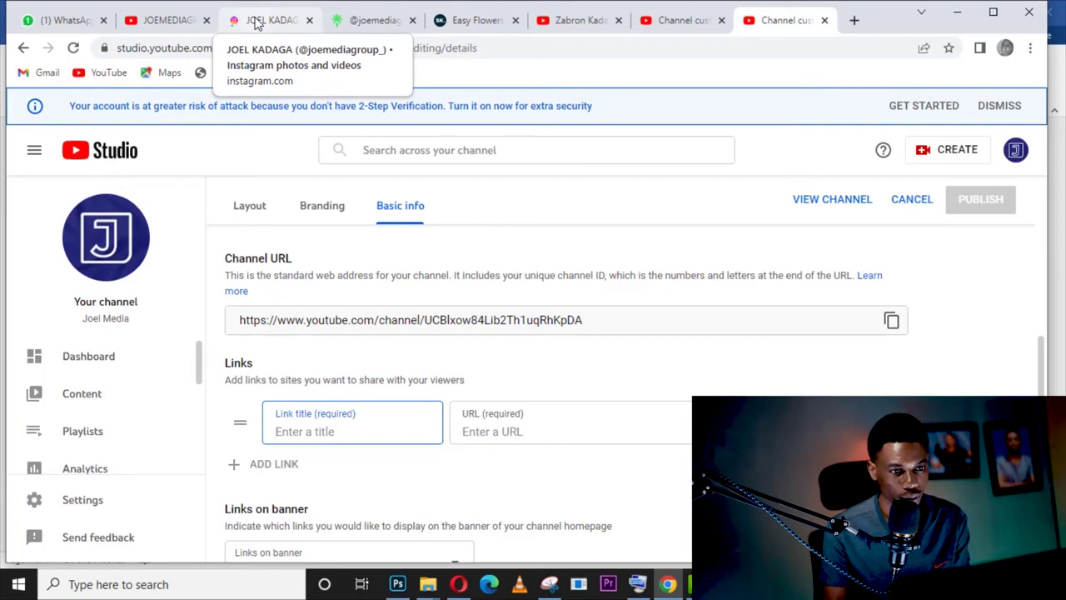
left_click(260, 20)
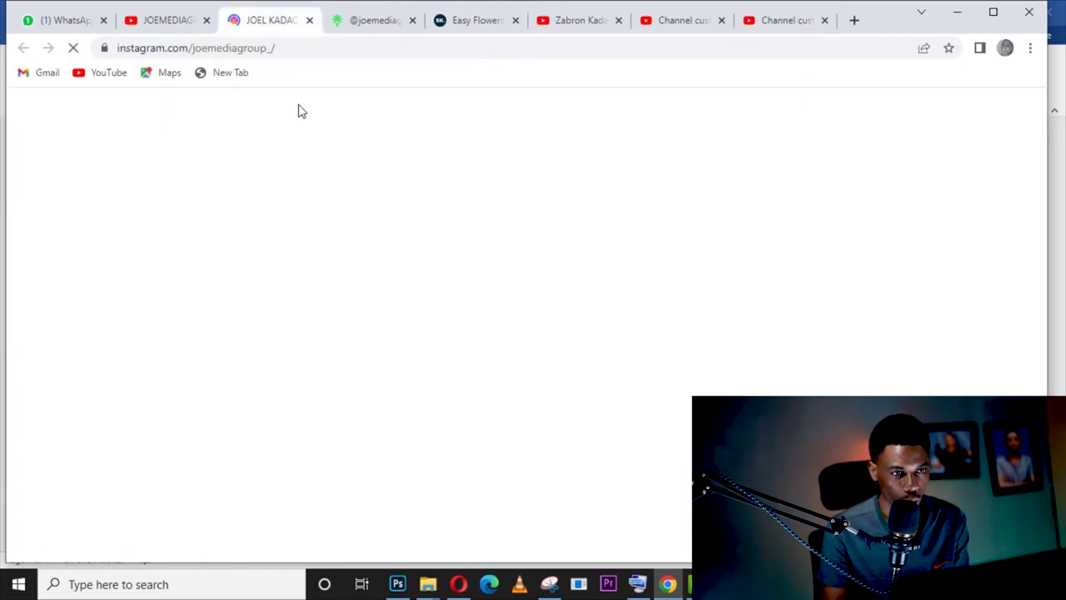
left_click(291, 50)
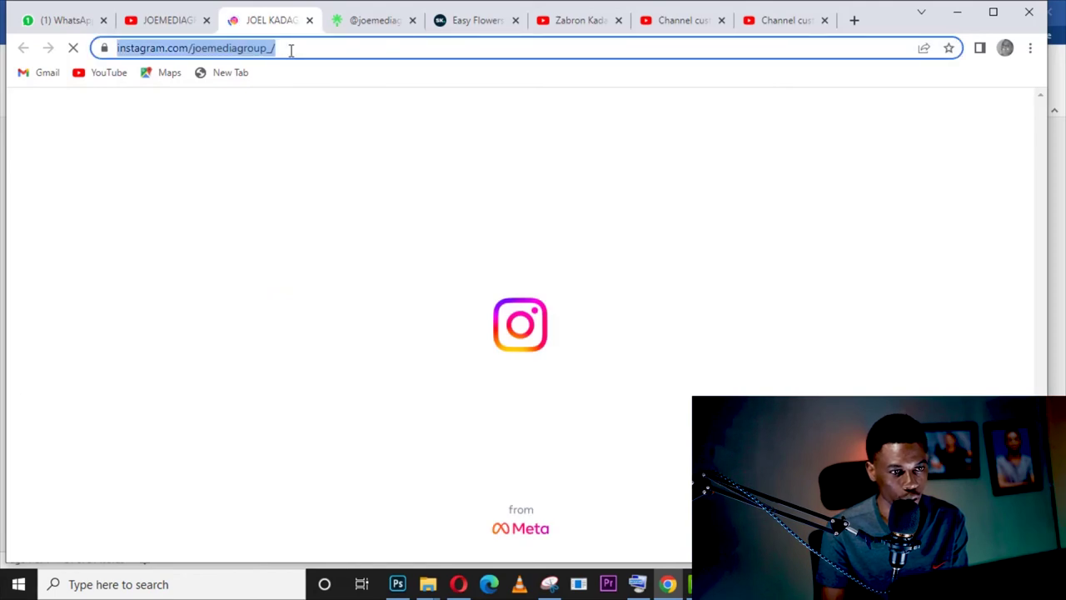
right_click(241, 50)
left_click(304, 130)
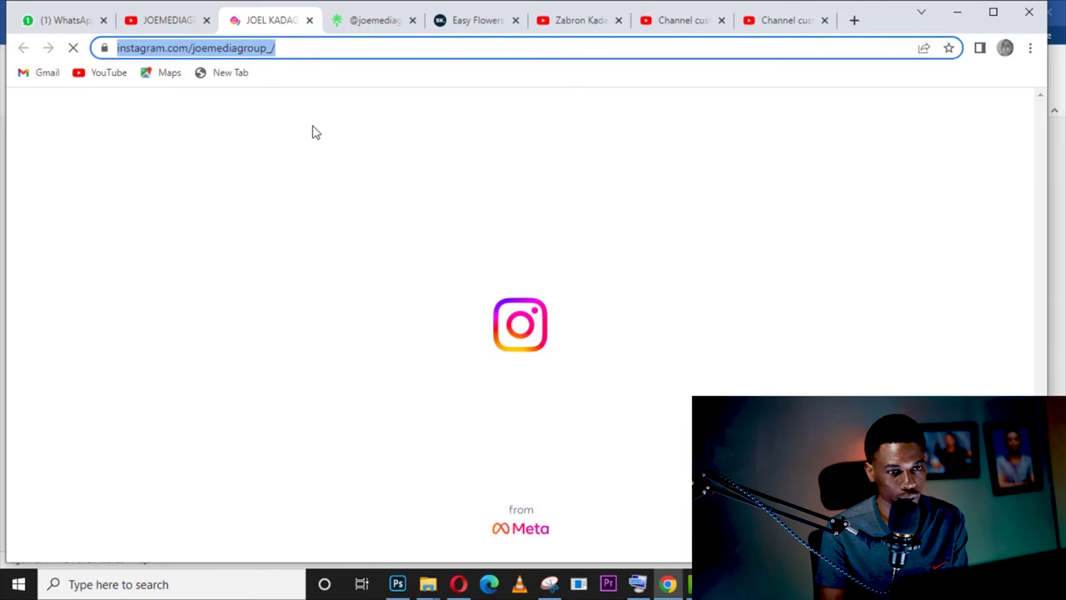
- Paste the Instagram address as the link URL, title it 'Instagram', and add a second link entry
left_click(793, 25)
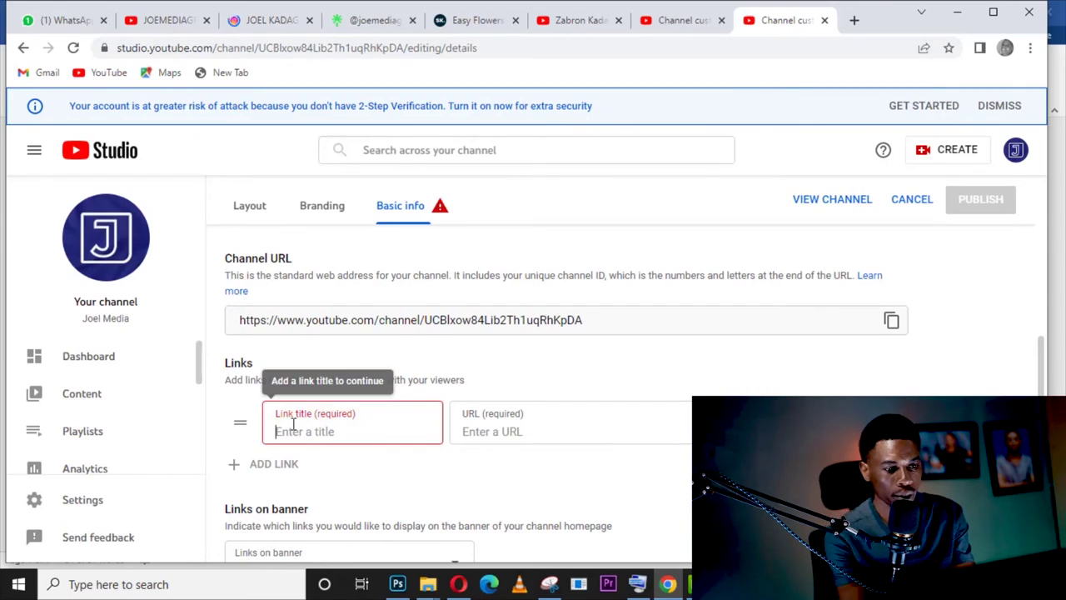
key("ctrl+v")
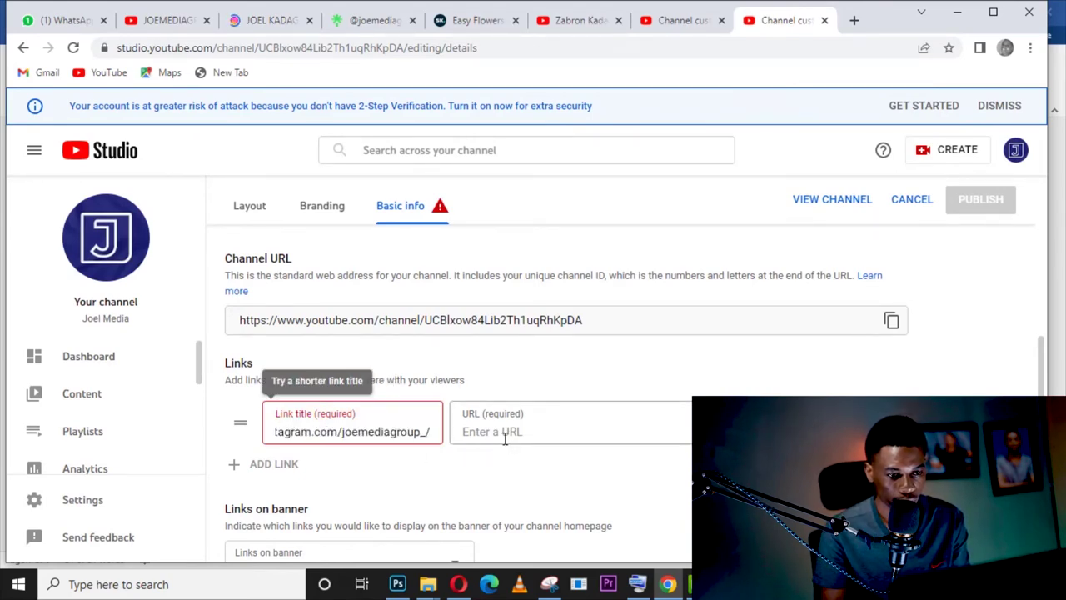
key("ctrl+a")
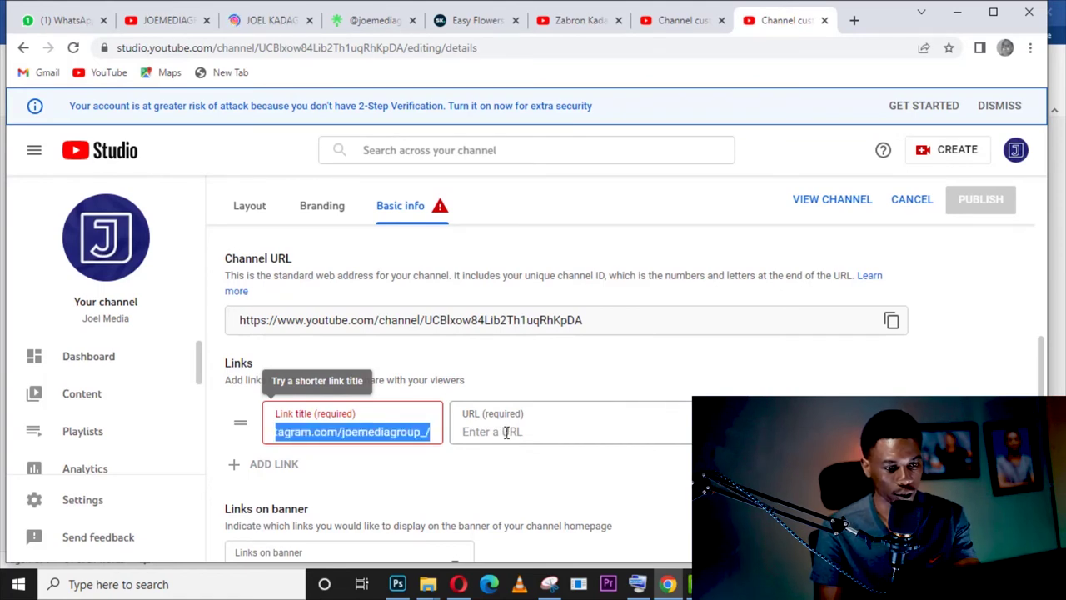
key("BackSpace")
left_click(523, 431)
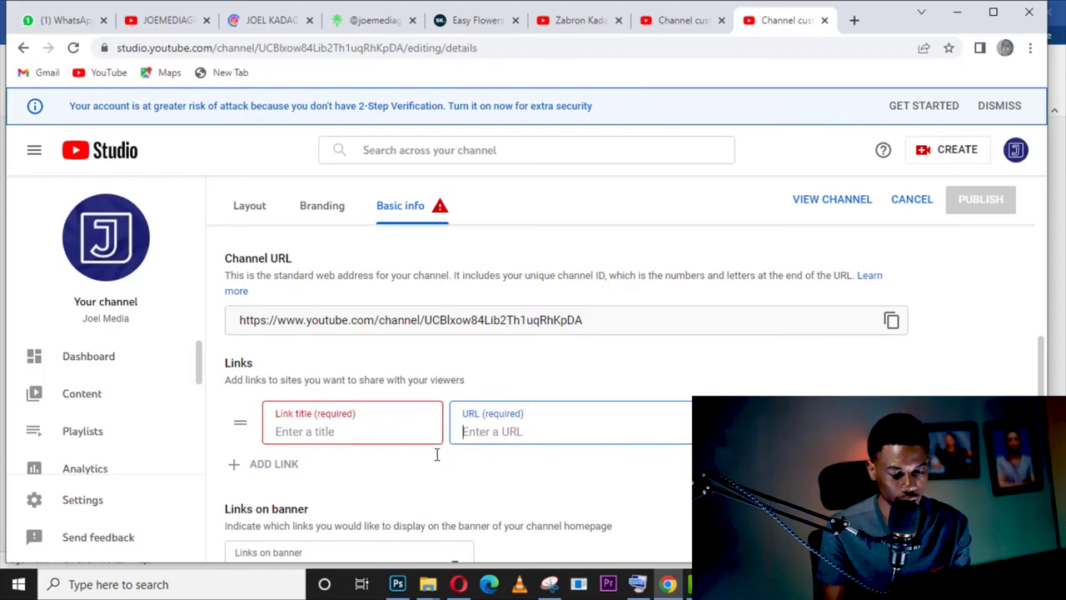
key("ctrl+v")
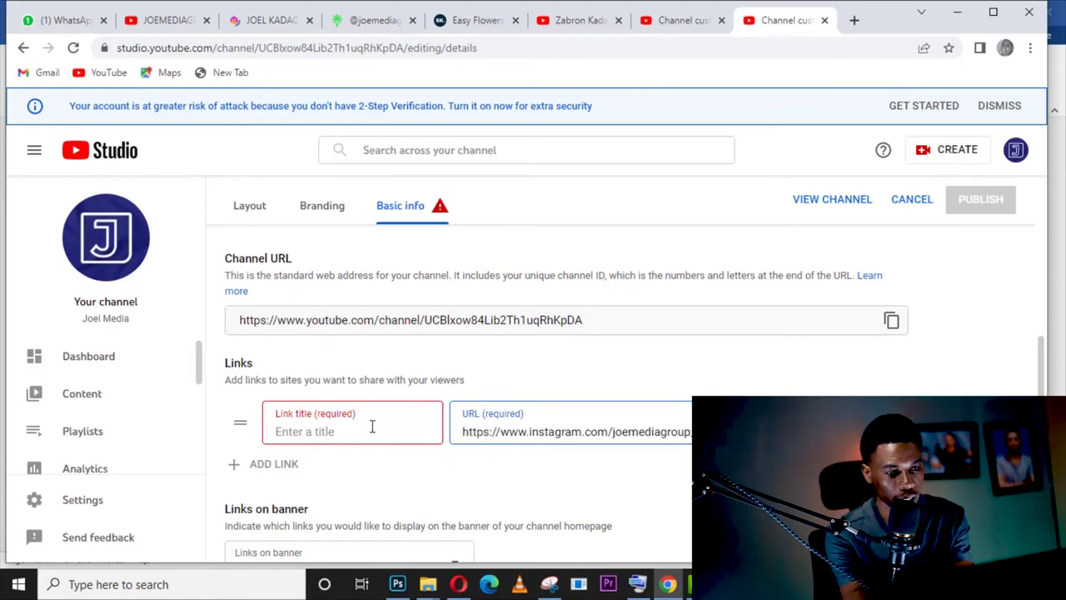
left_click(372, 427)
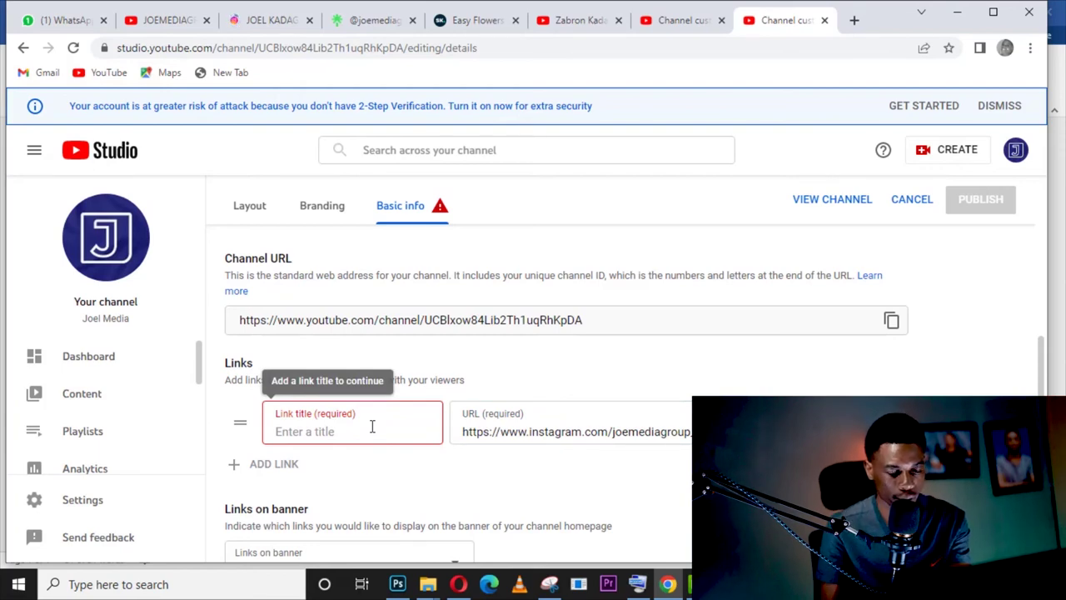
type("Instagram")
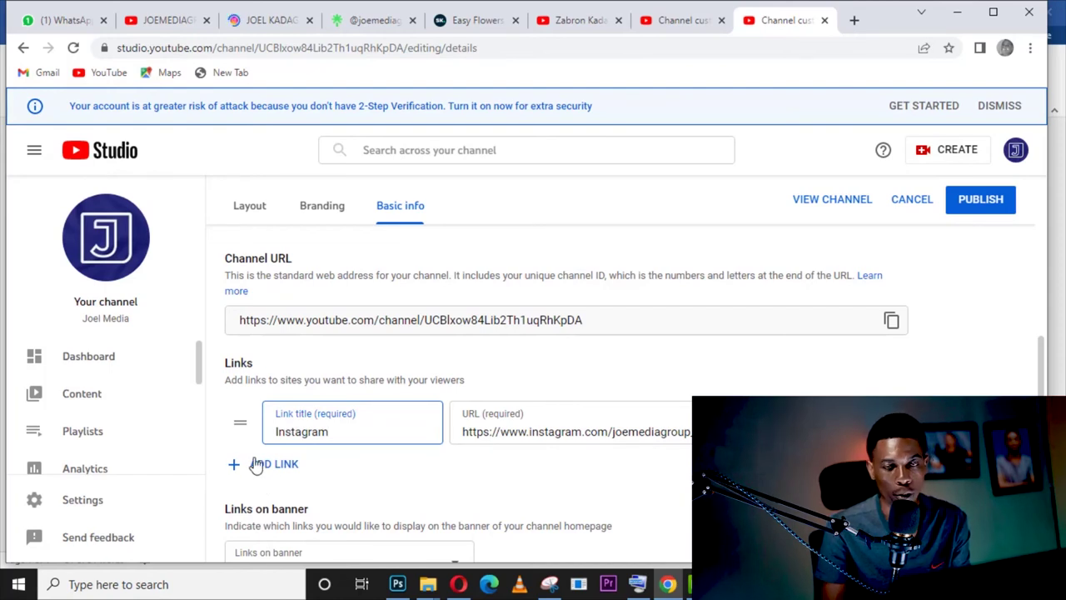
left_click(256, 465)
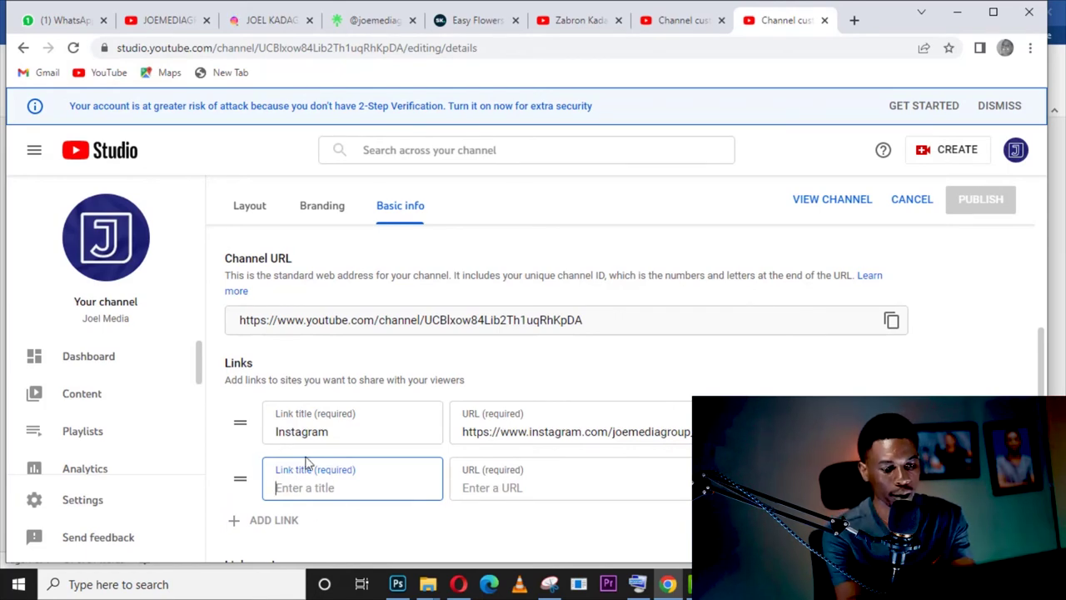
type("Website")
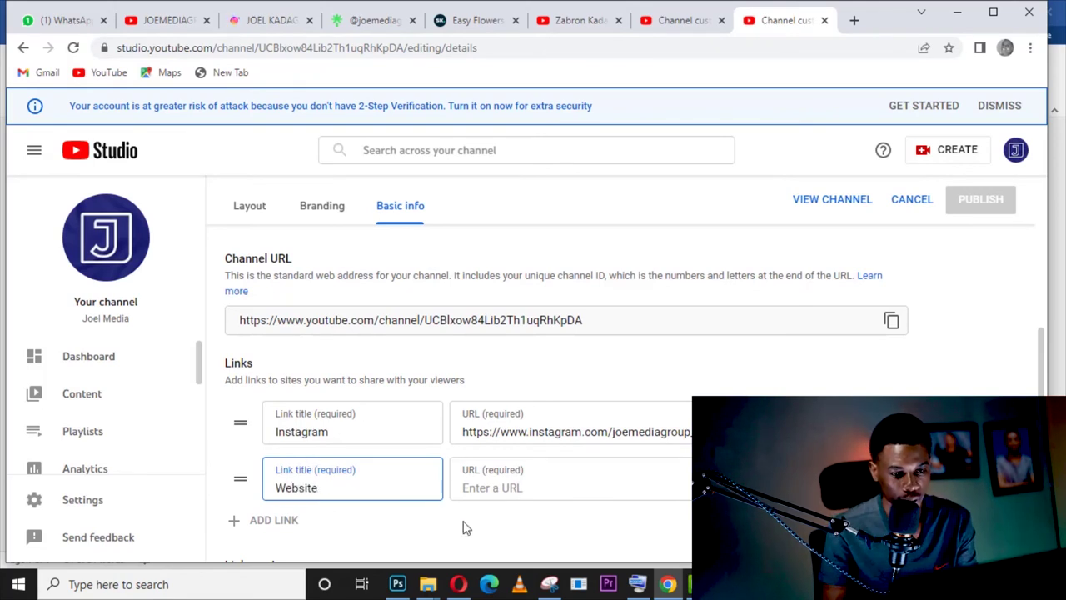
key("Tab")
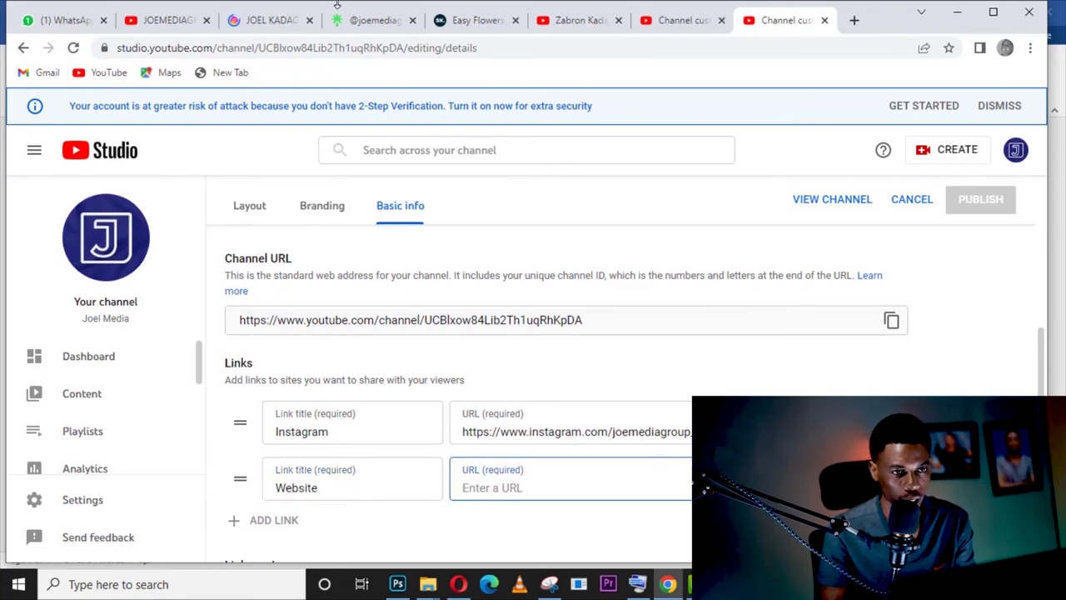
left_click(369, 20)
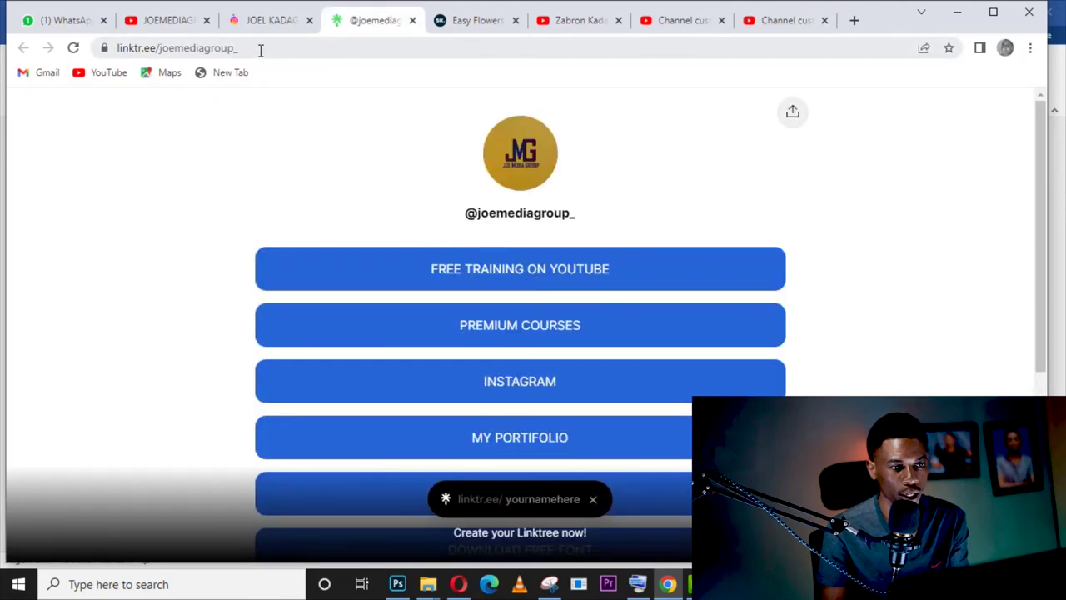
left_click(248, 47)
right_click(208, 47)
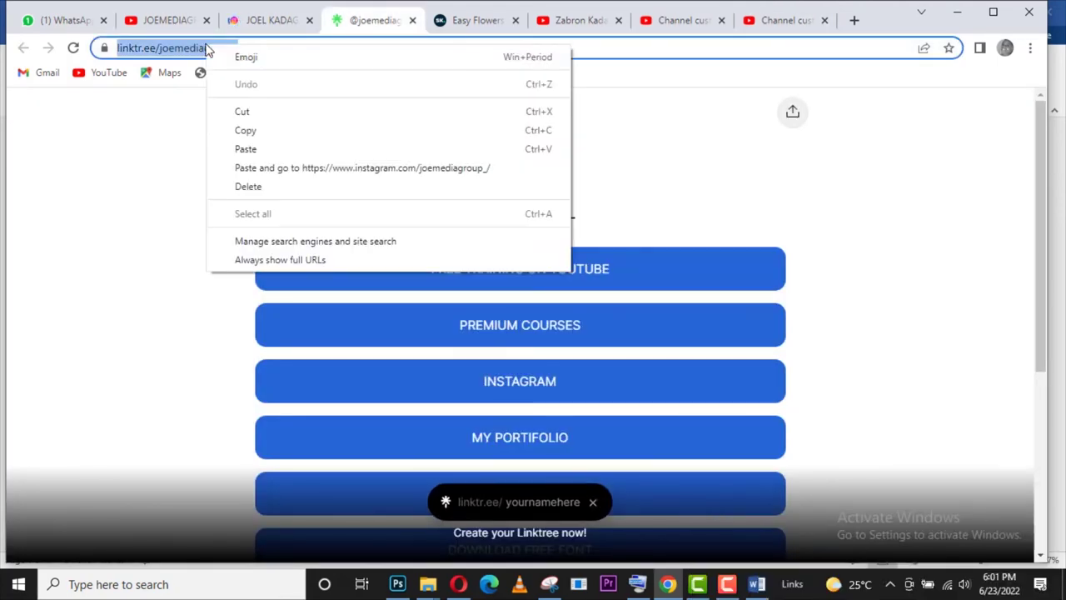
left_click(268, 133)
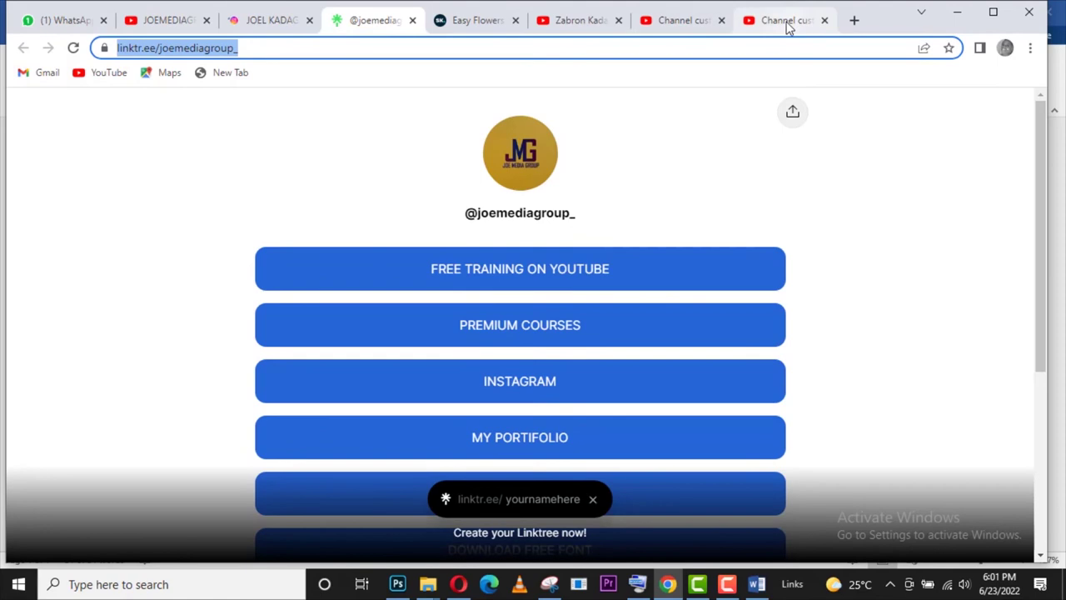
left_click(782, 25)
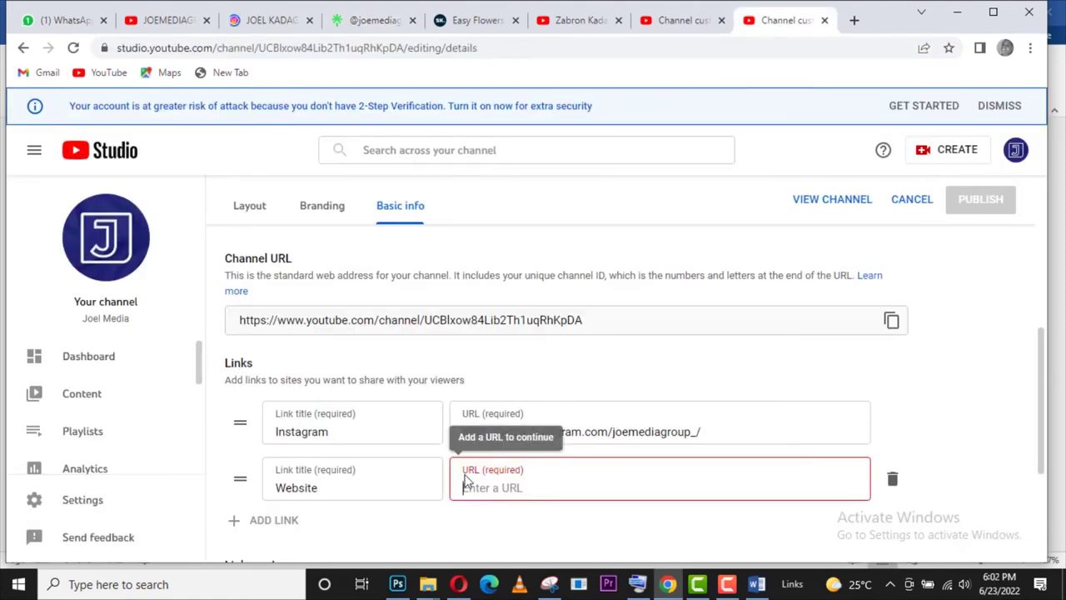
key("ctrl+v")
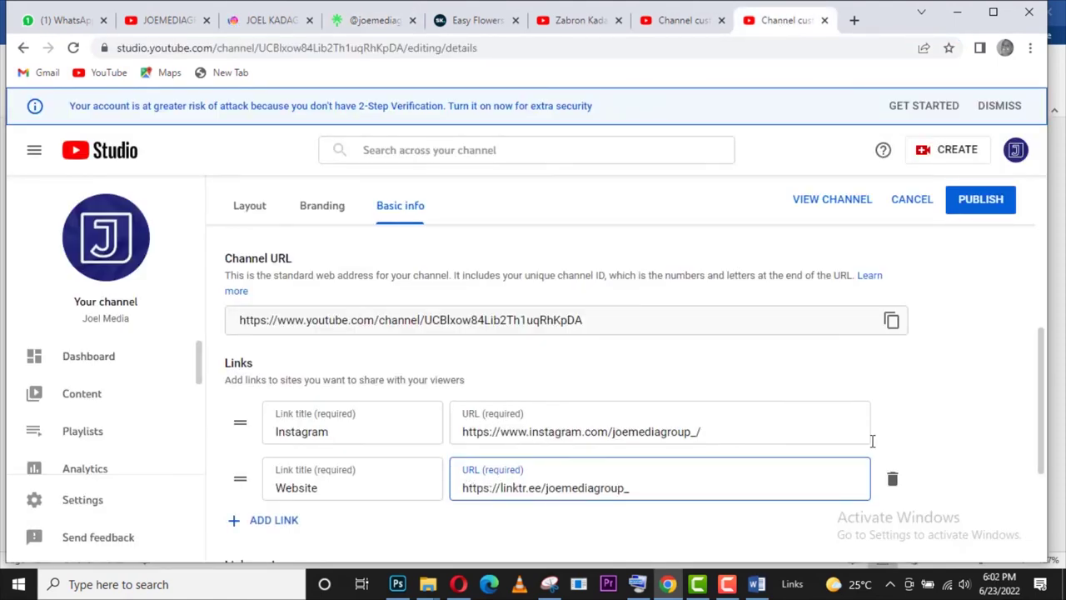
left_click_drag(1041, 396, 1042, 465)
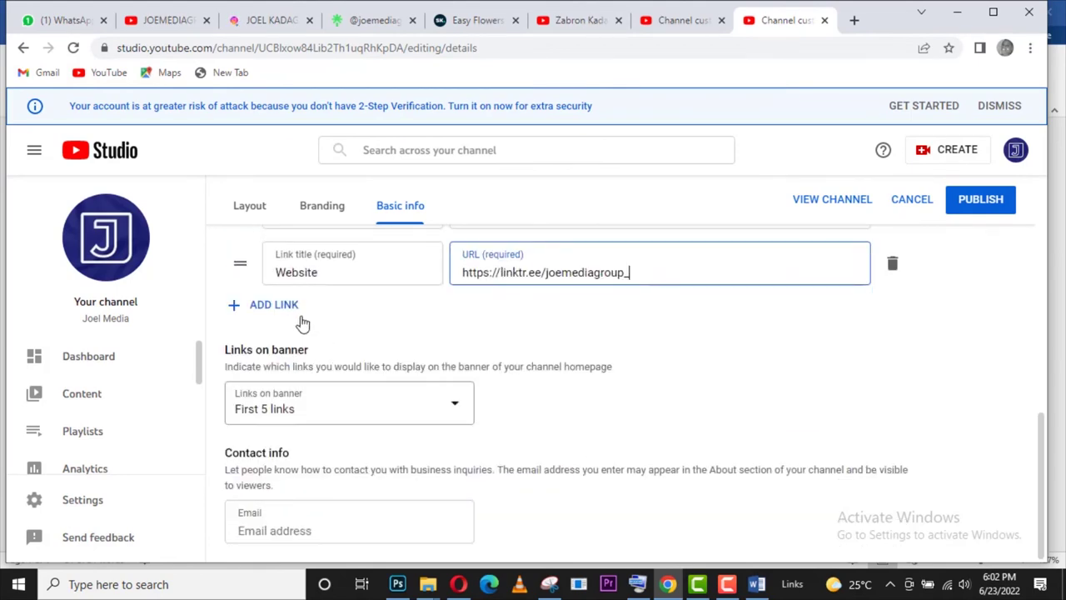
left_click(324, 523)
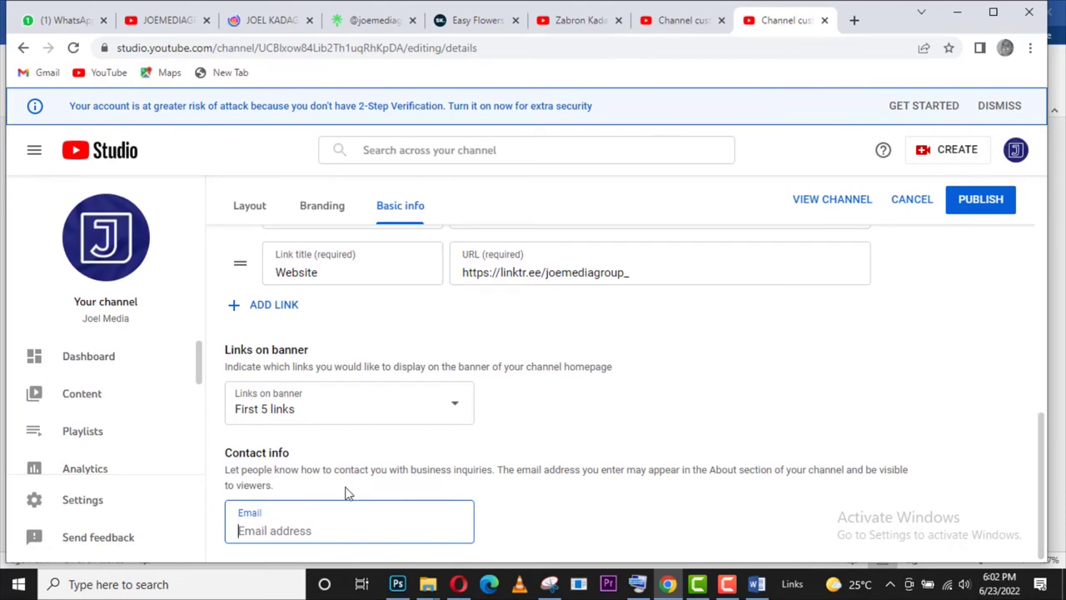
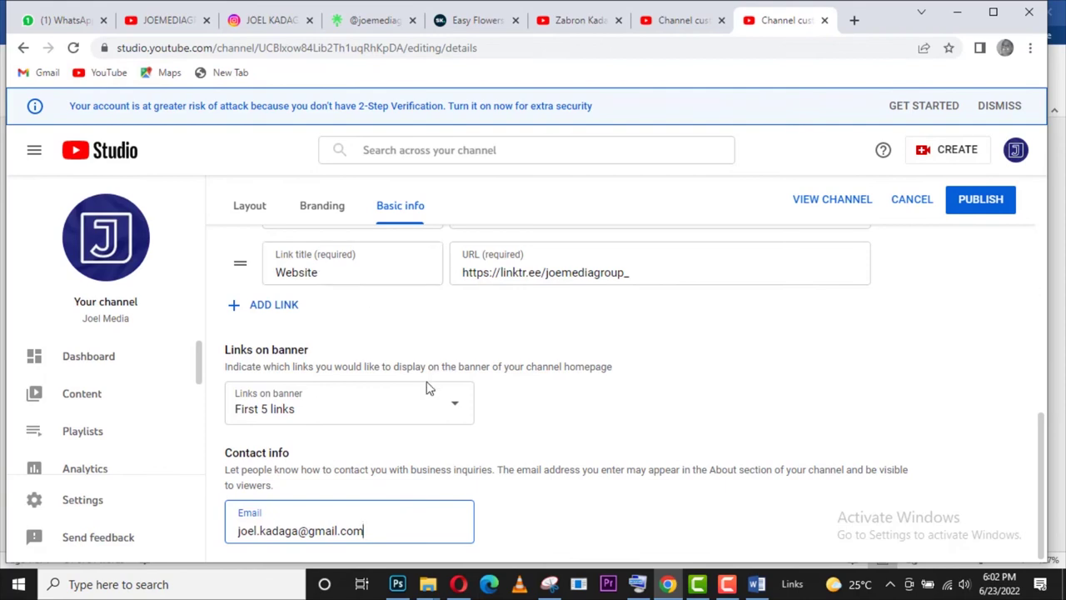
- Enter the business contact e-mail under Contact info and publish the channel's basic info
left_click(986, 209)
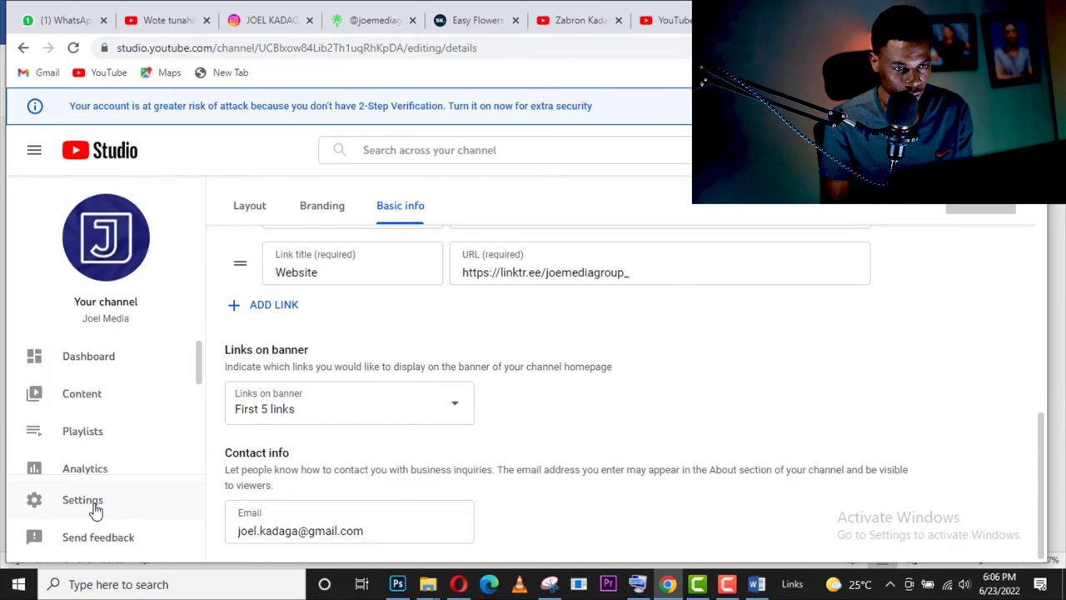
left_click(83, 499)
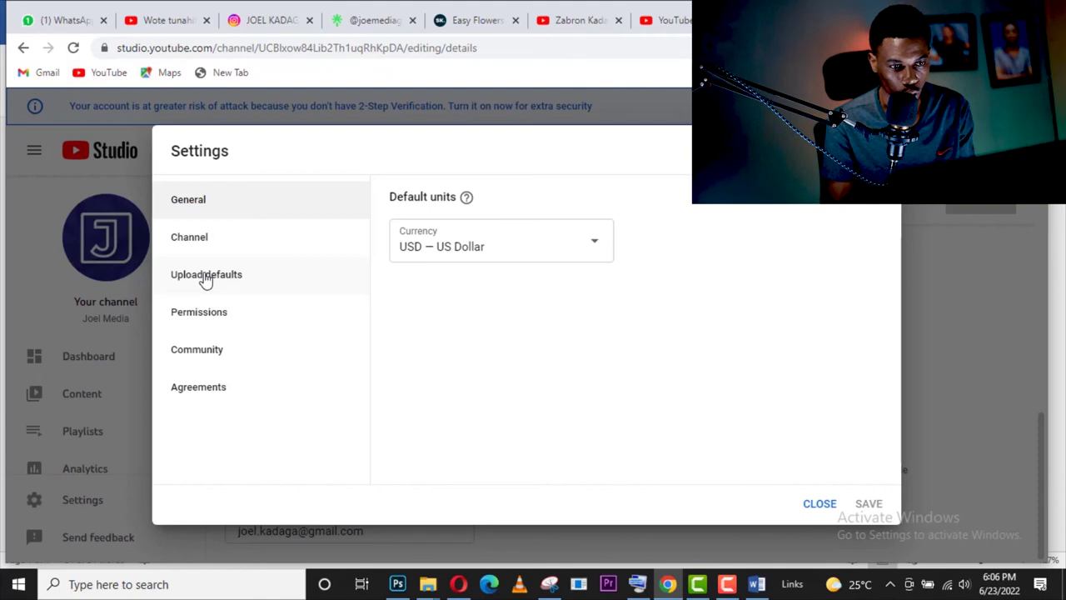
- Save a default upload description with Instagram, Facebook, Twitter links and a contact e-mail, leaving the title empty
left_click(205, 280)
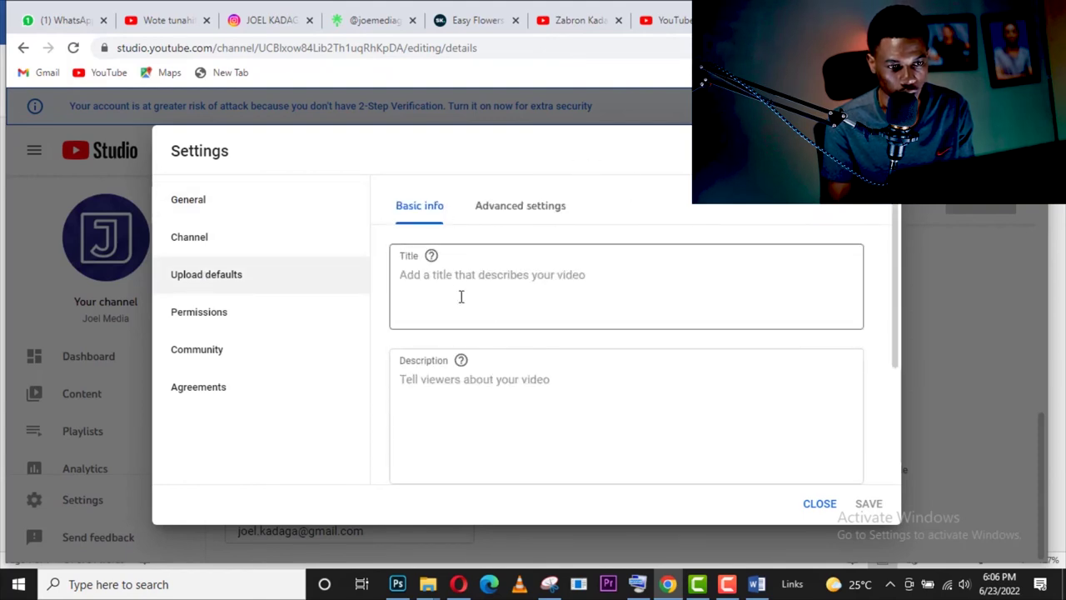
left_click(460, 280)
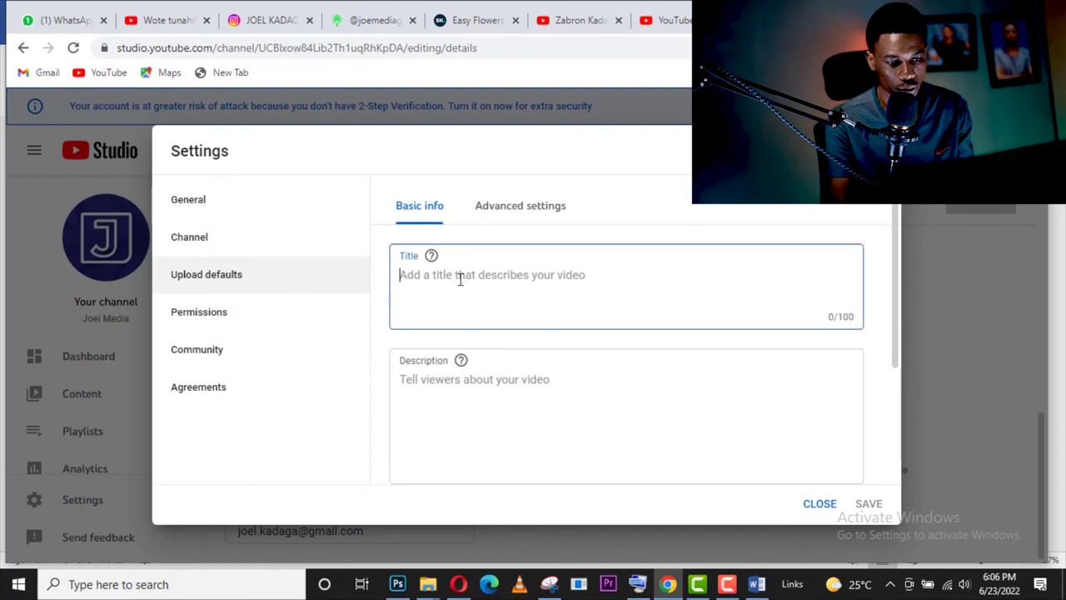
type("ED")
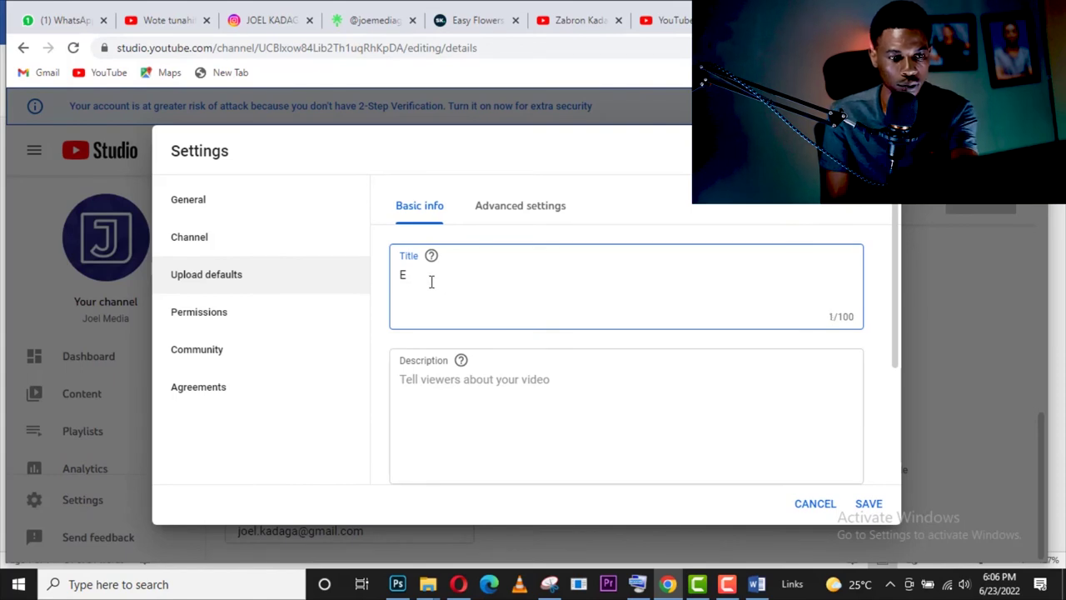
key("BackSpace")
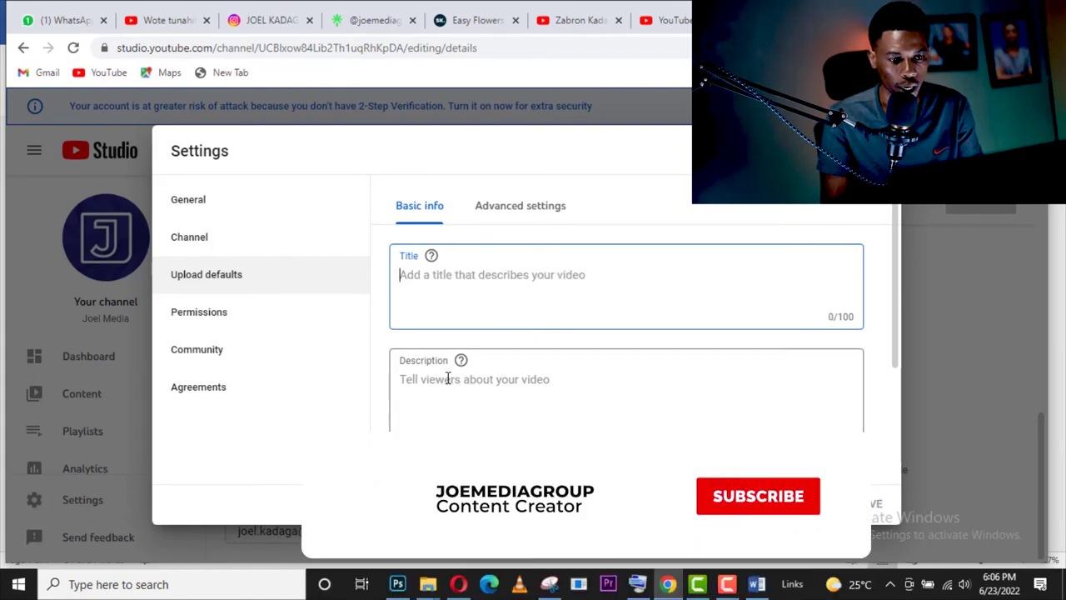
left_click(443, 381)
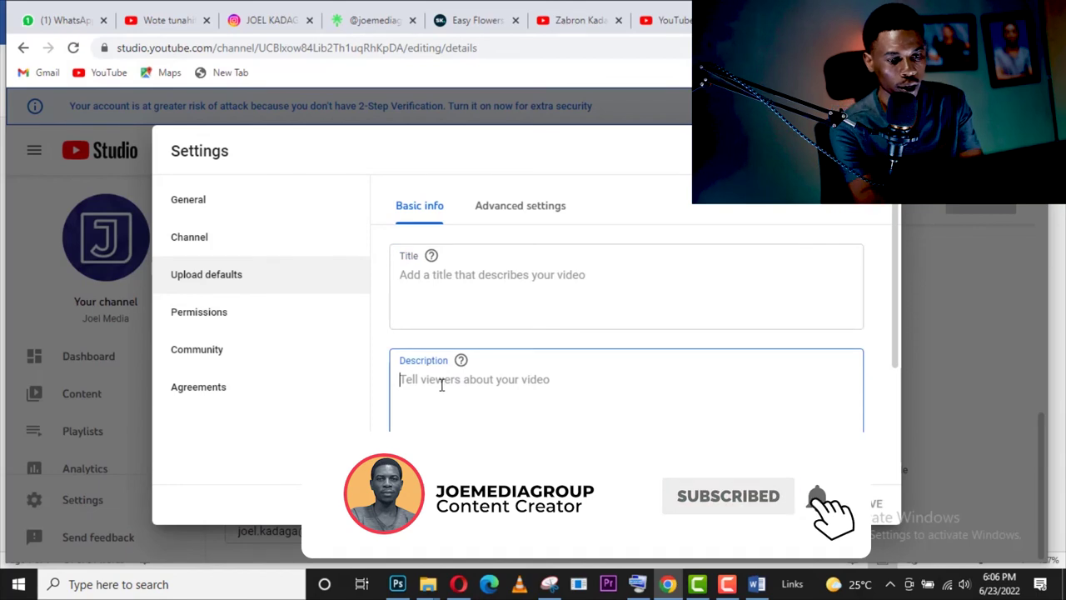
key("ctrl+v")
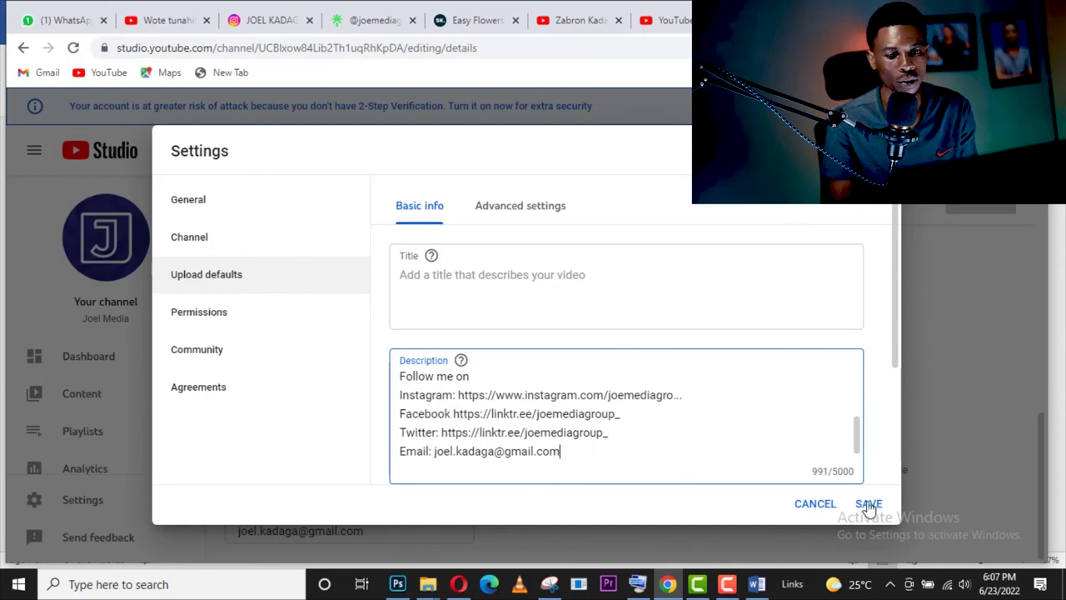
left_click(868, 505)
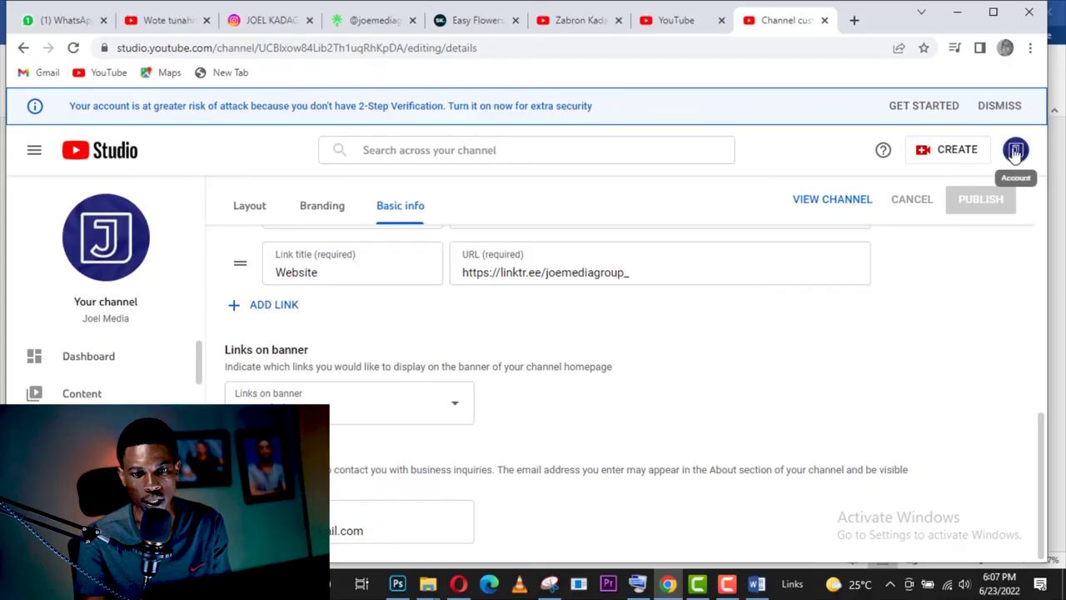
- Go to the Joel Media public channel page via the avatar's Your channel option
left_click(1015, 153)
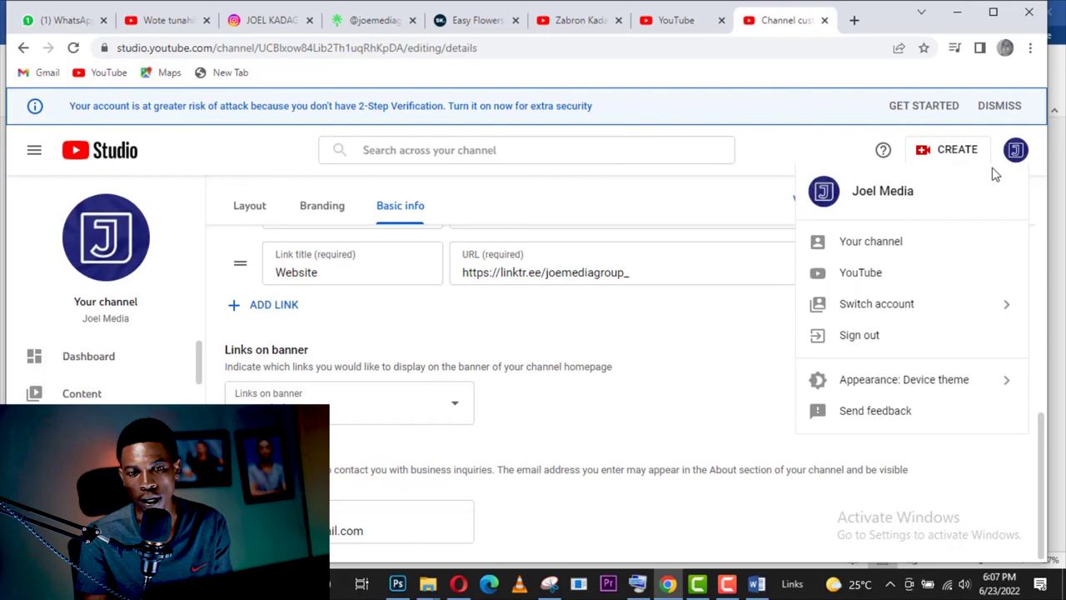
left_click(873, 236)
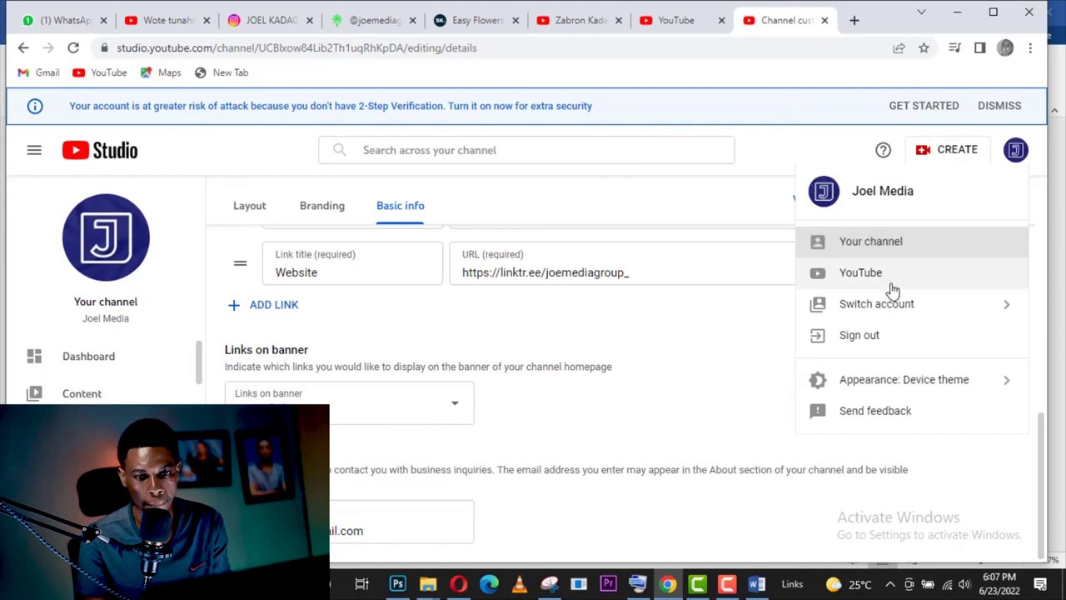
left_click(894, 244)
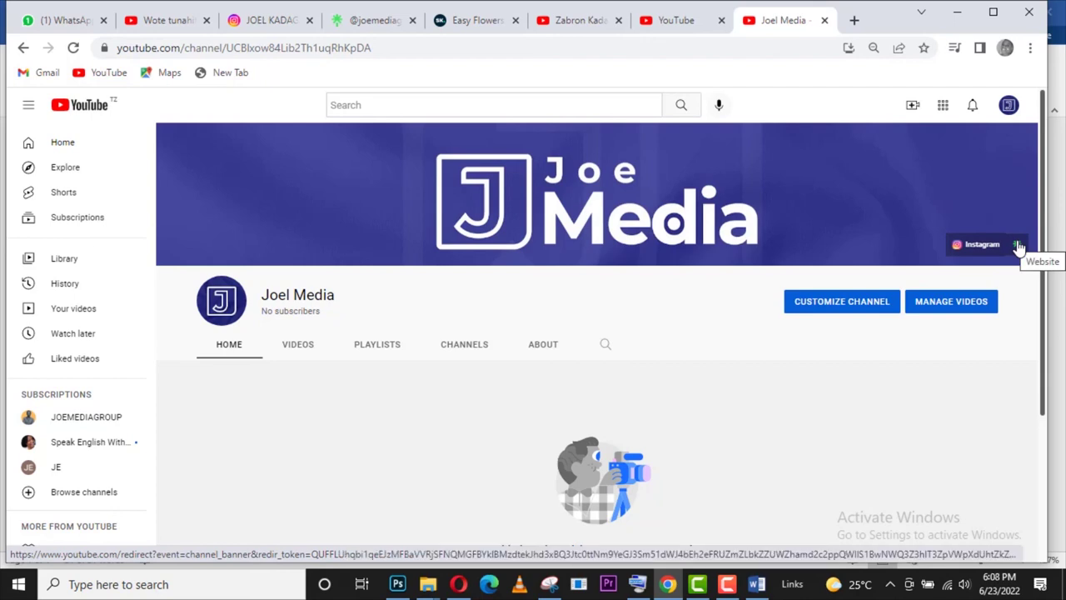
- Test the banner's Instagram link in a new tab, then return to the Joel Media channel tab
left_click(968, 252)
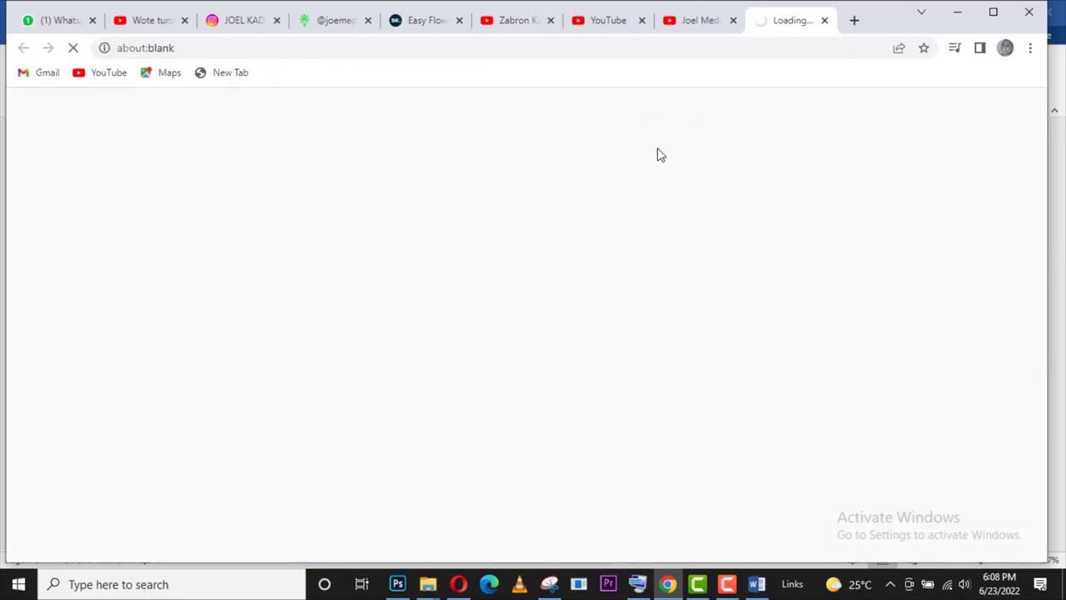
left_click(693, 21)
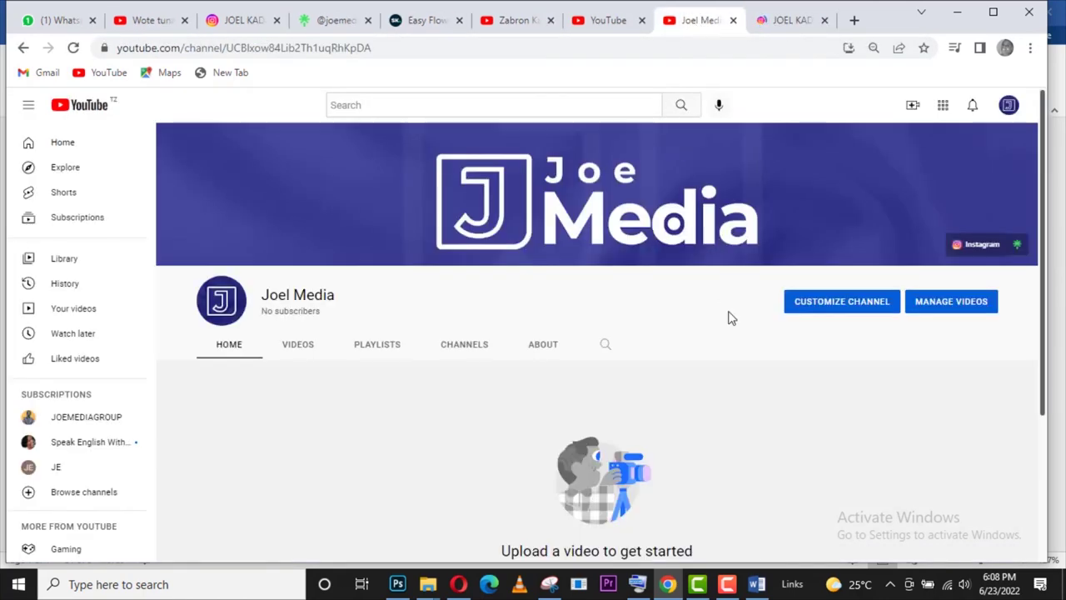
left_click(783, 22)
left_click(690, 25)
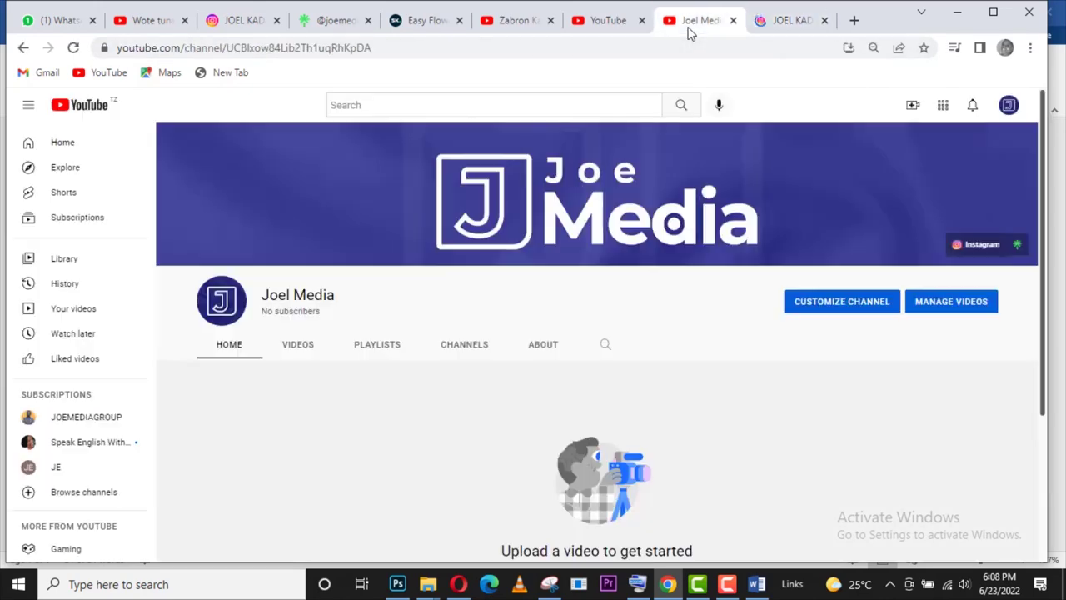